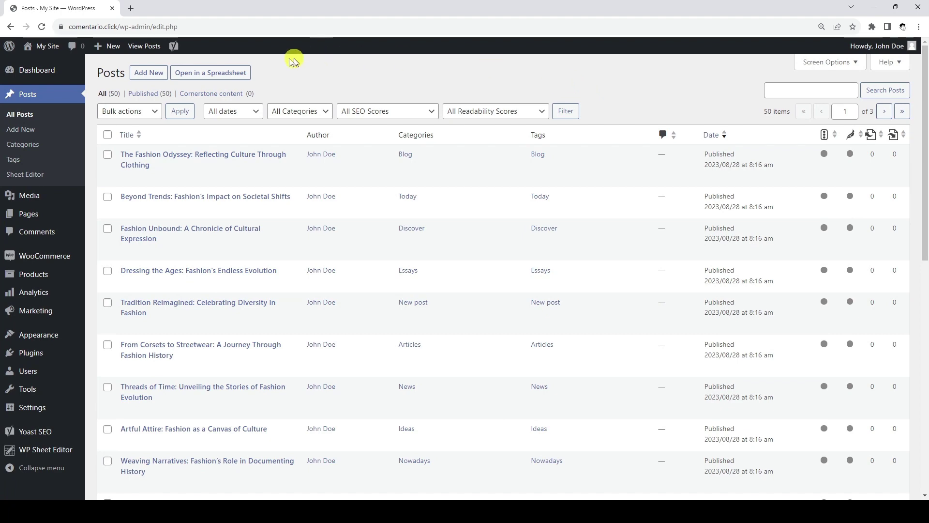
# Load the 50 blog posts into WP Sheet Editor's Edit Posts spreadsheet
pyautogui.click(235, 73)
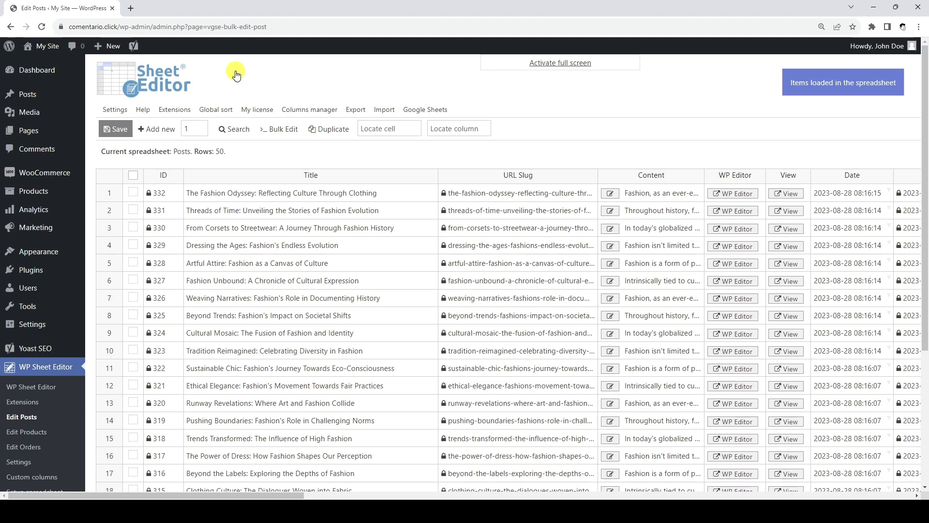
pyautogui.hscroll(5, 524, 330)
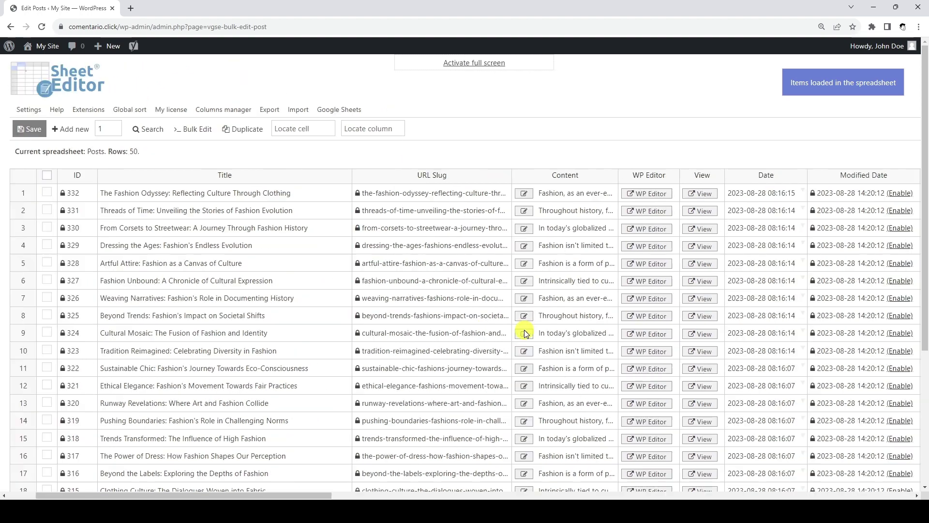
pyautogui.hscroll(6, 524, 330)
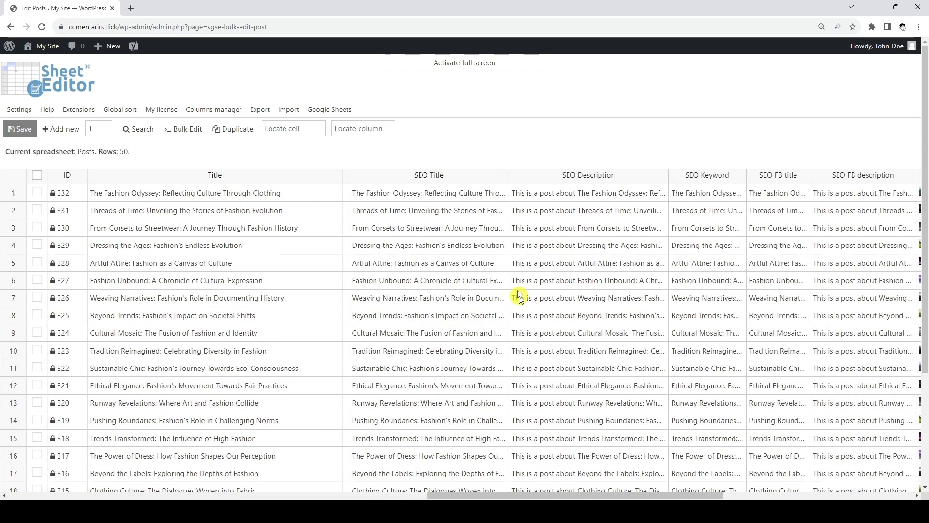
pyautogui.click(477, 174)
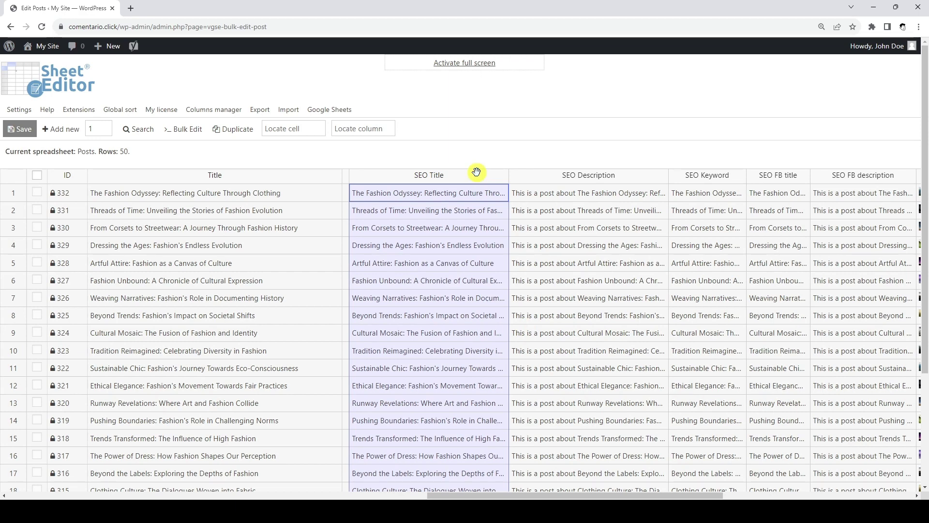
pyautogui.click(640, 178)
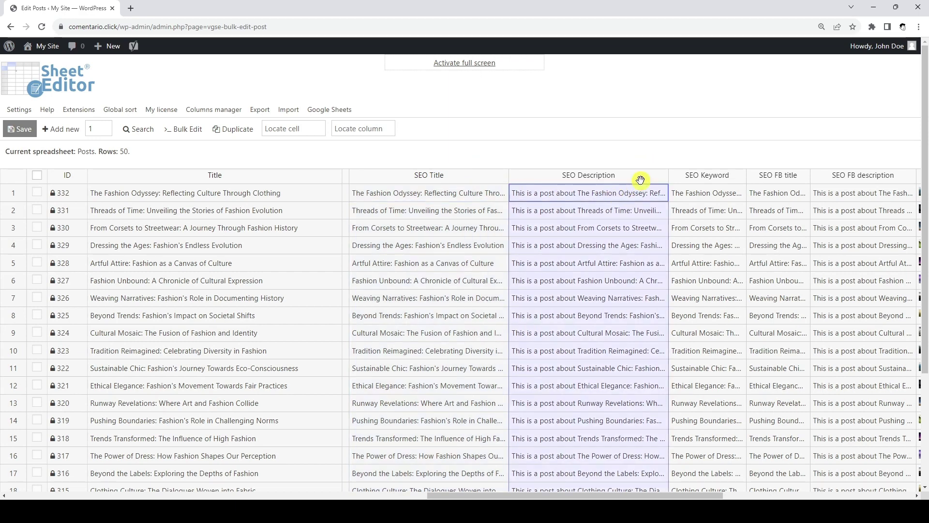
pyautogui.click(736, 174)
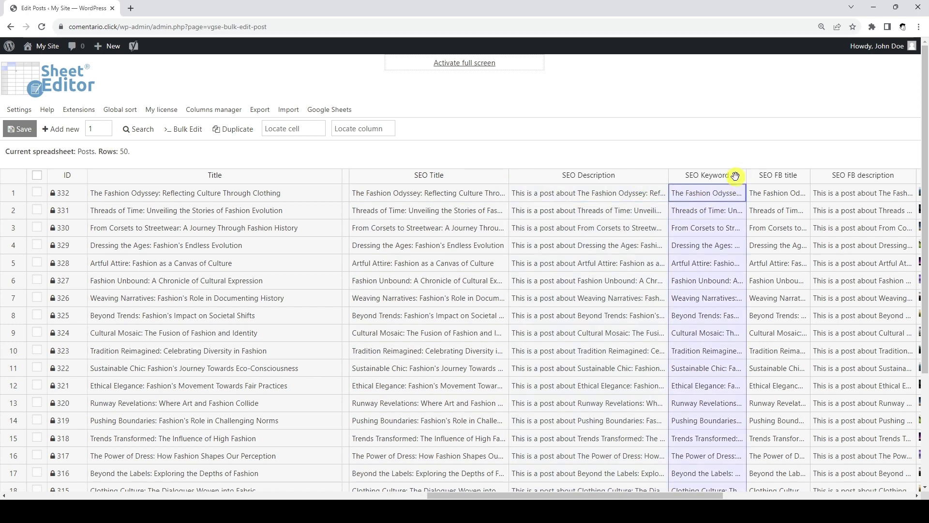
pyautogui.hscroll(2, 737, 180)
pyautogui.hscroll(5, 736, 180)
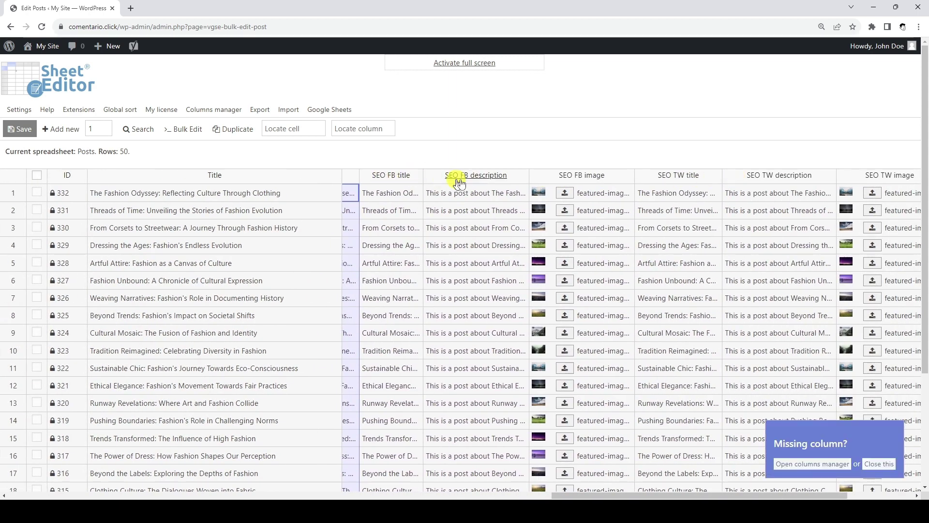
pyautogui.hscroll(4, 805, 182)
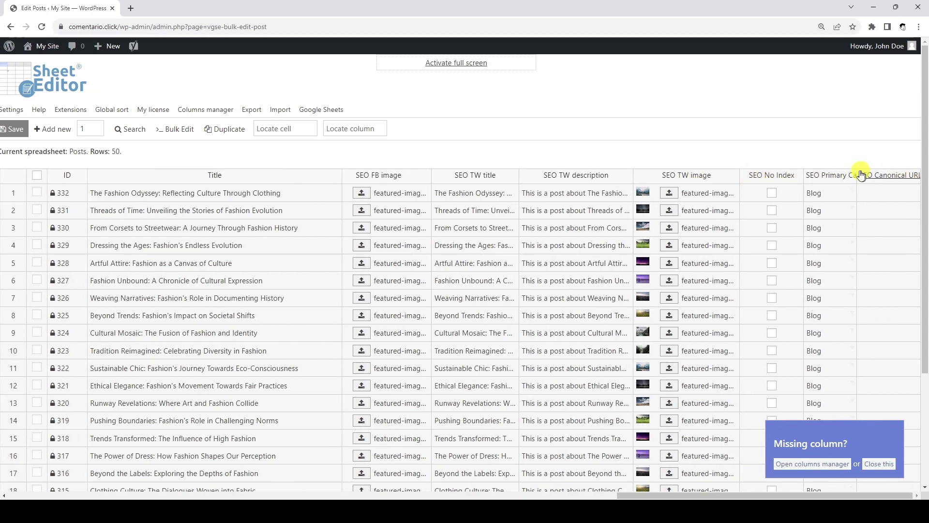
pyautogui.moveTo(856, 175); pyautogui.dragTo(886, 174)
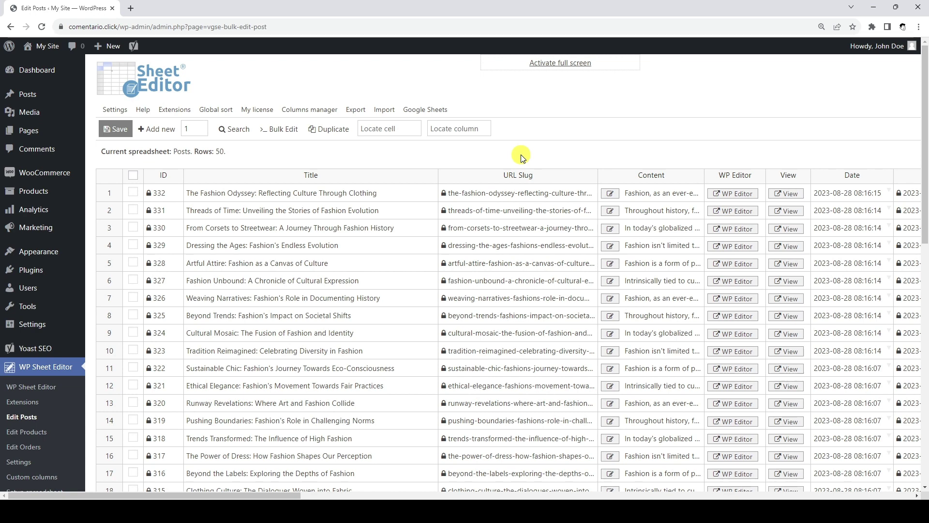
pyautogui.click(236, 129)
pyautogui.click(428, 323)
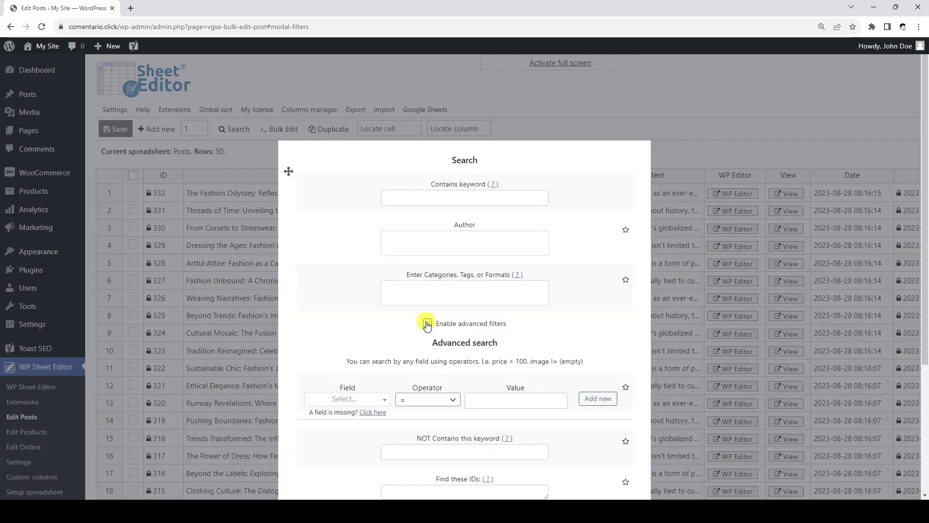
pyautogui.scroll(-4, 427, 324)
pyautogui.click(353, 215)
pyautogui.write('seo no')
pyautogui.click(361, 255)
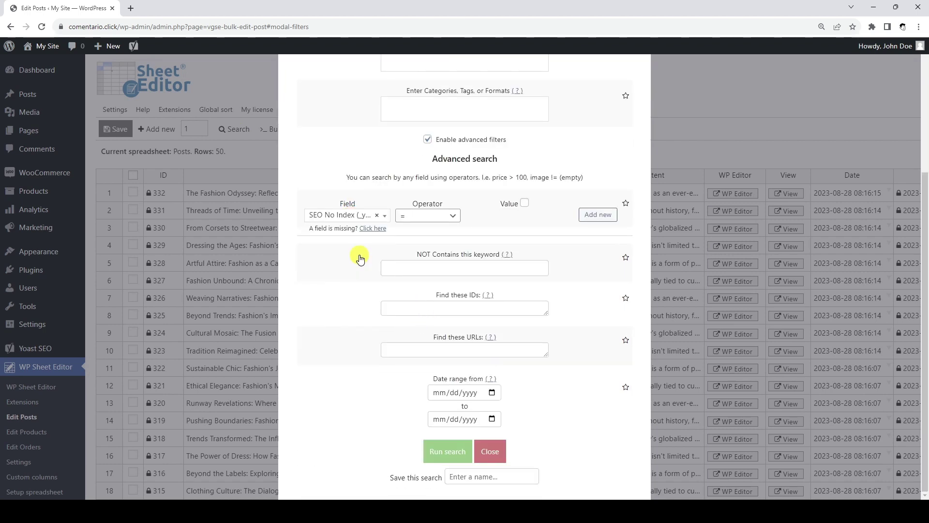
pyautogui.click(524, 203)
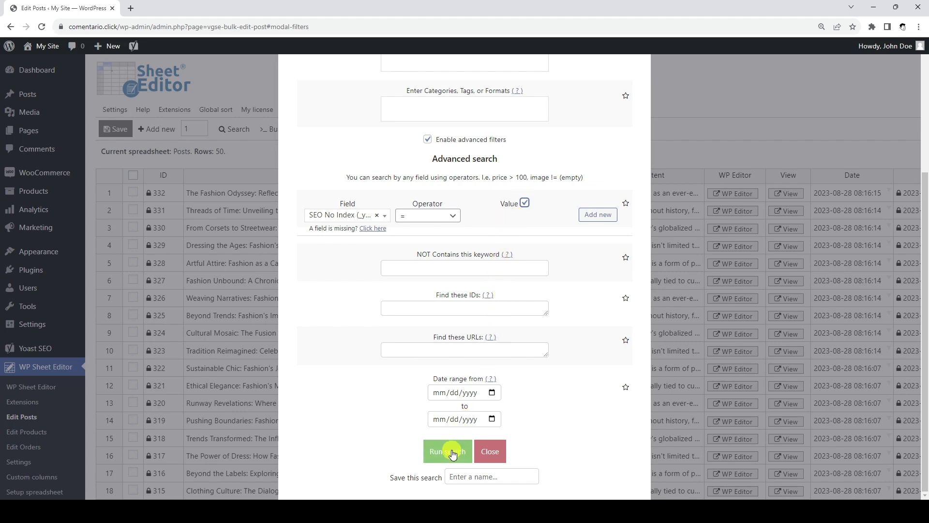
pyautogui.click(449, 451)
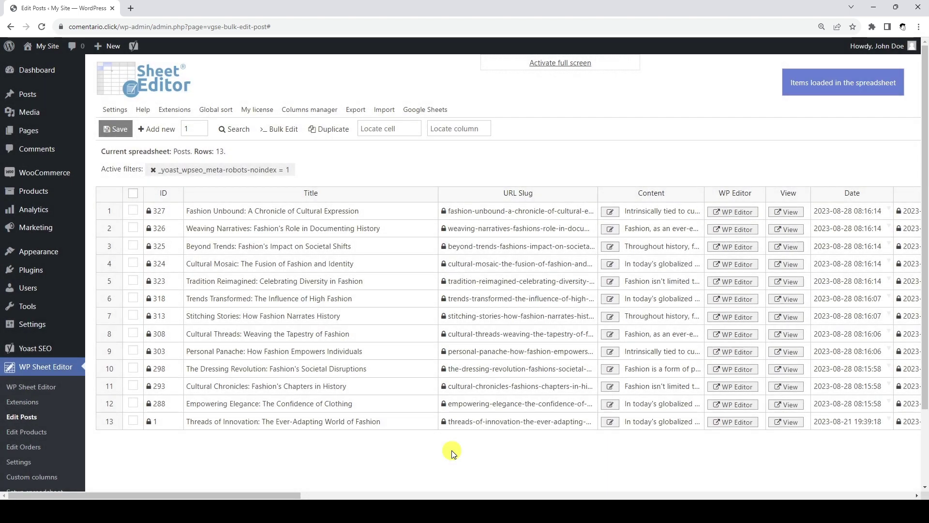
pyautogui.hscroll(15, 452, 453)
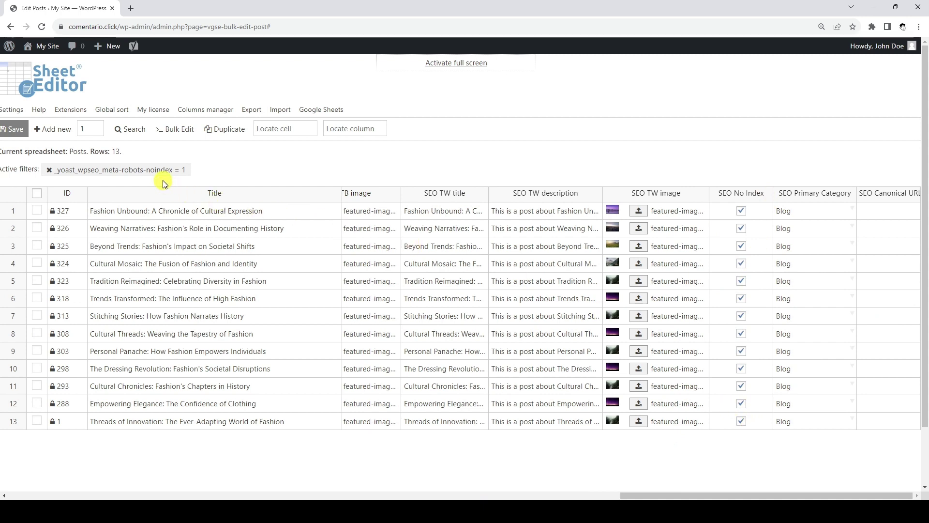
pyautogui.hscroll(-2, 175, 179)
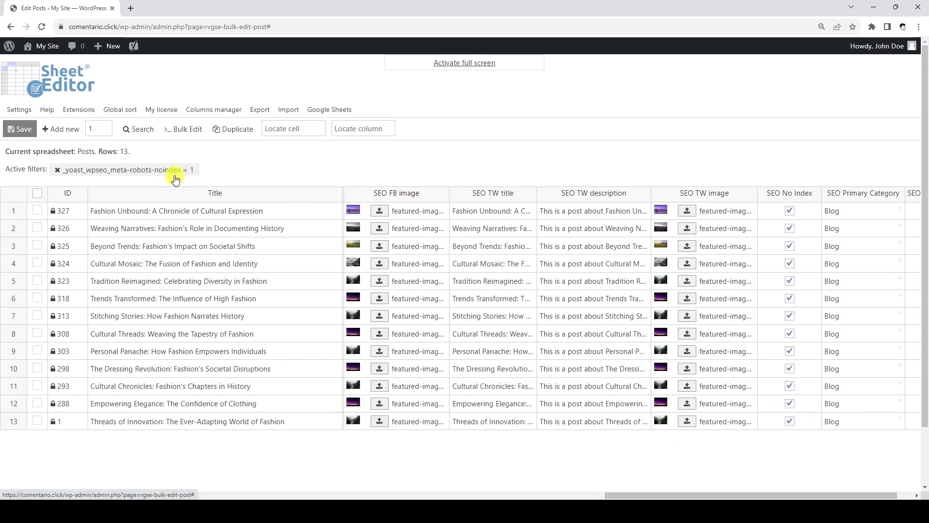
pyautogui.click(175, 179)
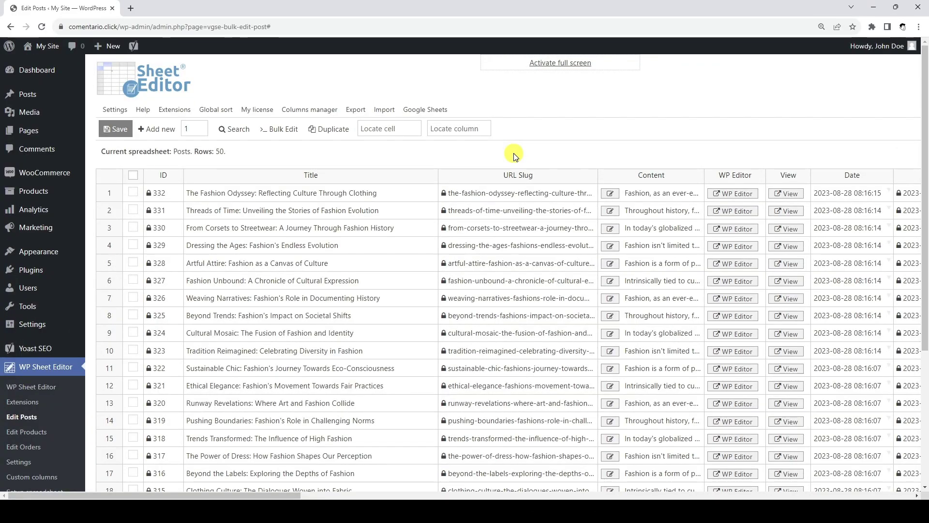
pyautogui.click(242, 130)
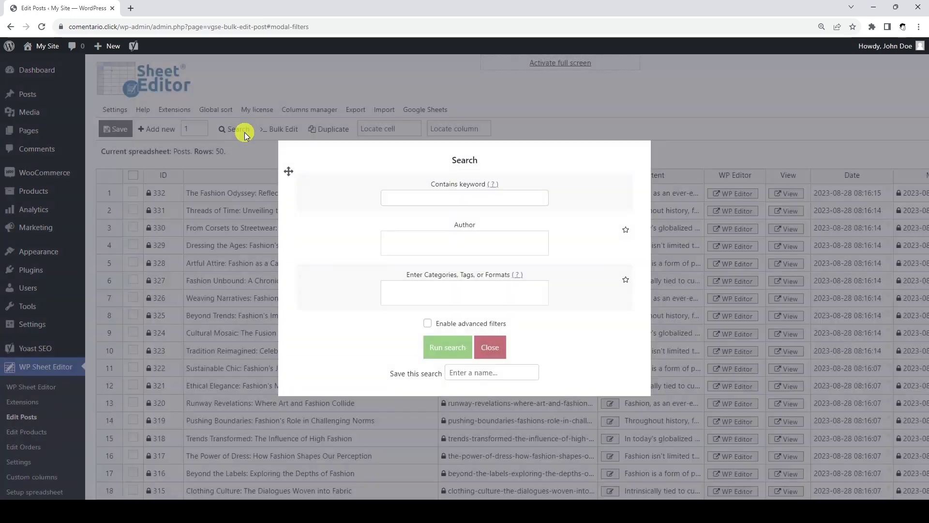
pyautogui.click(428, 323)
pyautogui.scroll(-4, 428, 323)
pyautogui.click(357, 216)
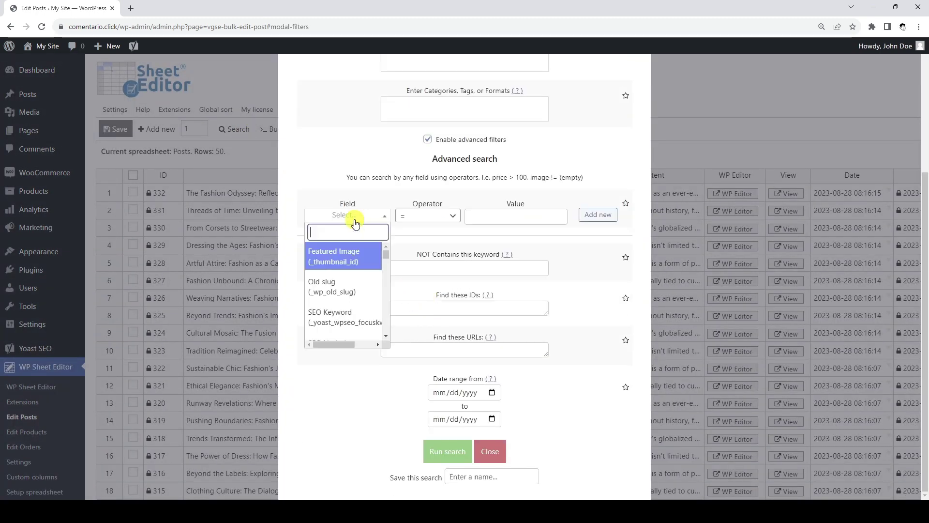
pyautogui.write('seo tit')
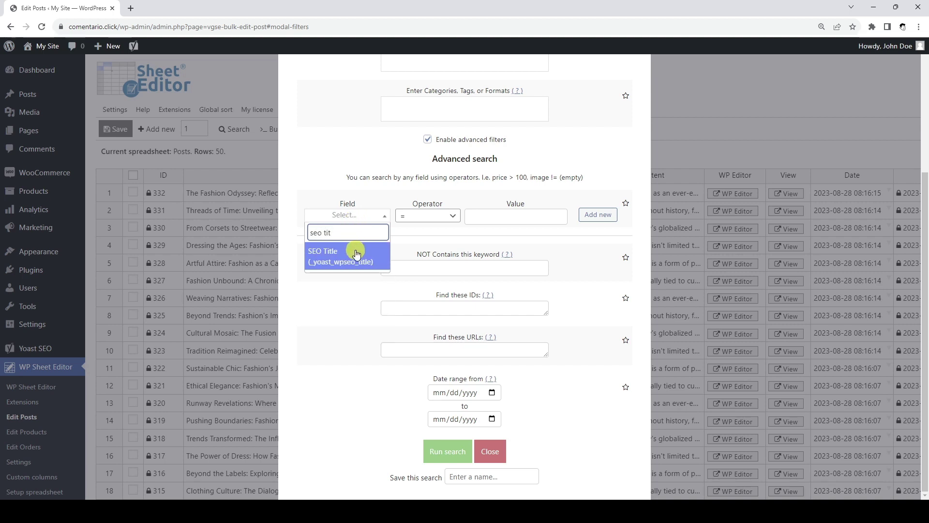
pyautogui.click(355, 251)
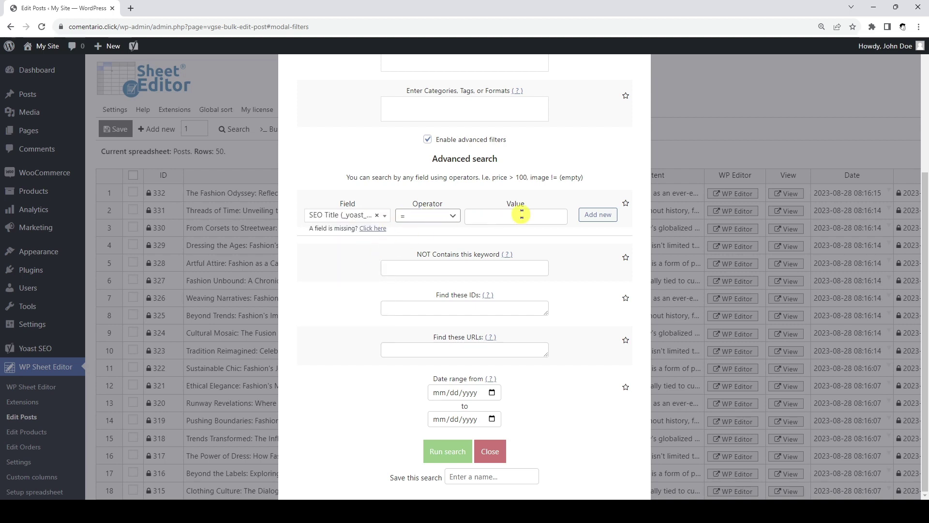
pyautogui.click(451, 456)
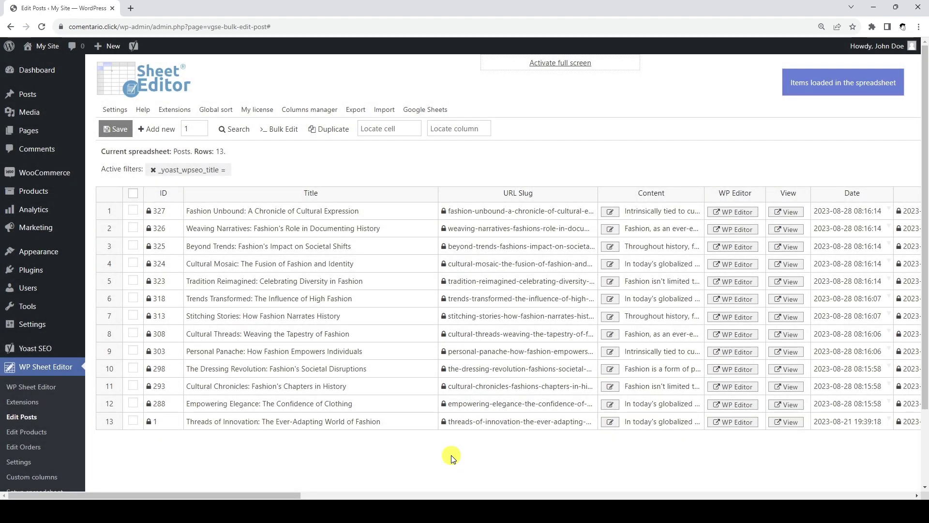
pyautogui.hscroll(5, 453, 454)
pyautogui.hscroll(5, 452, 454)
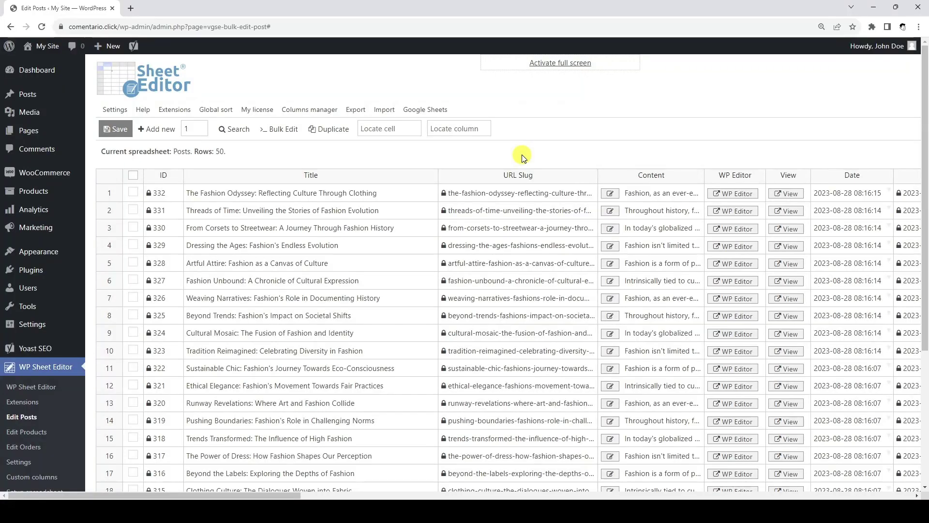
# Filter to the 13 posts with an empty SEO FB image and locate the SEO FB Image column
pyautogui.click(238, 131)
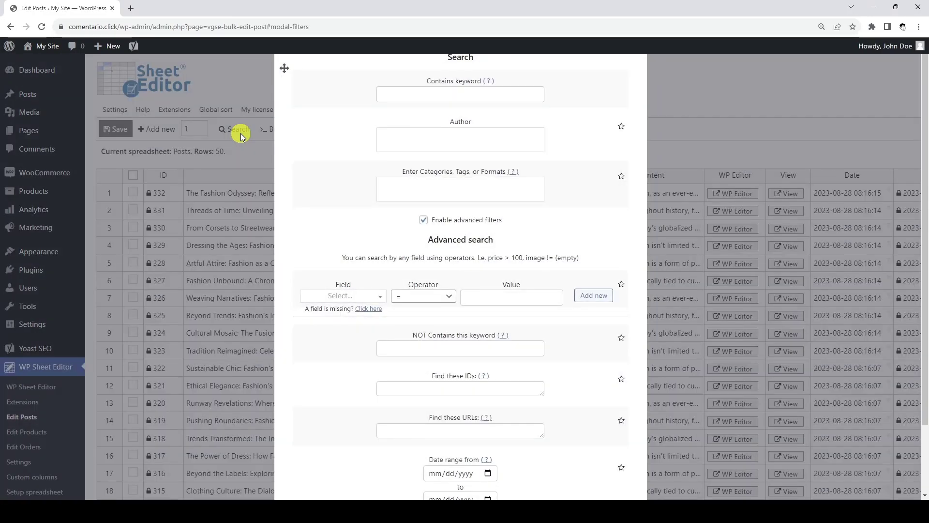
pyautogui.click(374, 304)
pyautogui.write('seo f')
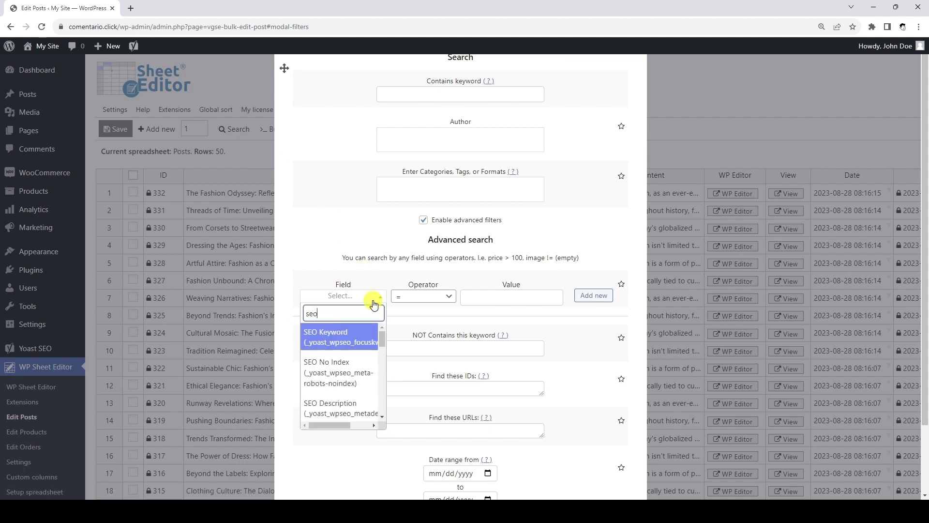
pyautogui.click(355, 376)
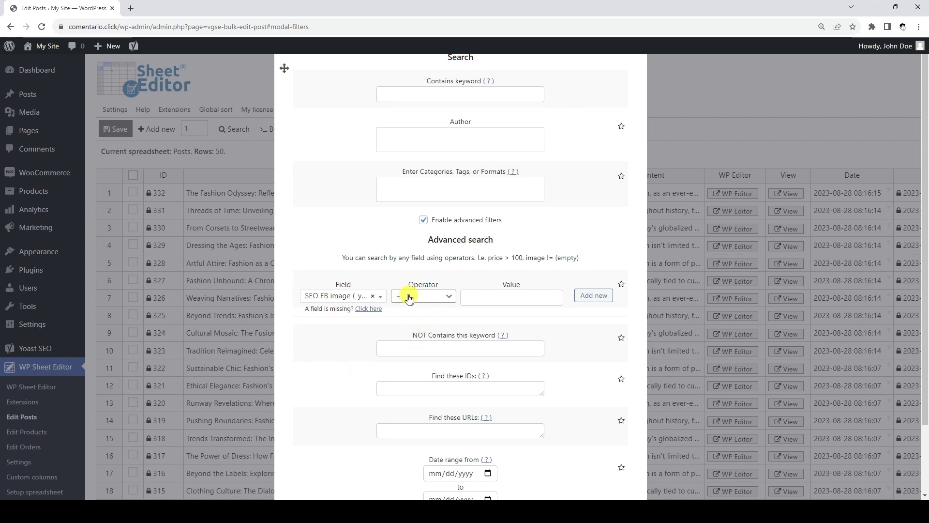
pyautogui.scroll(-2, 489, 297)
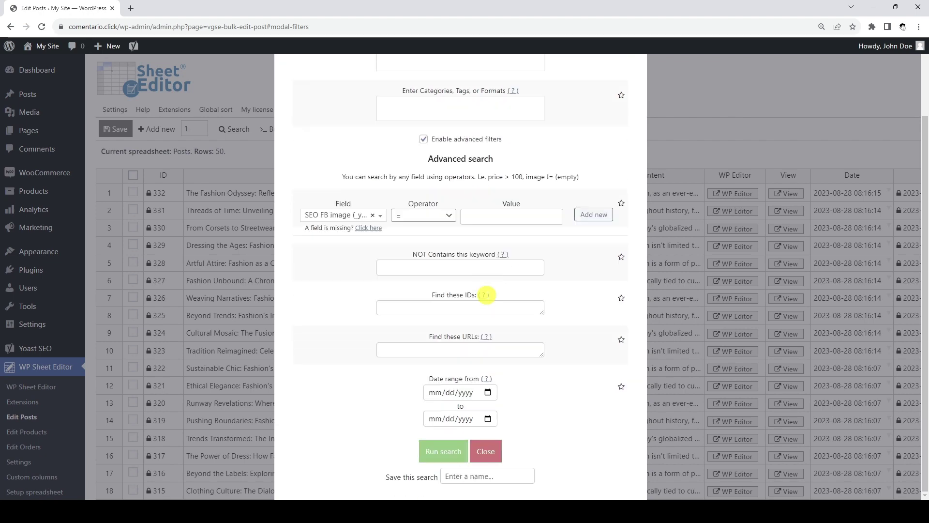
pyautogui.click(452, 450)
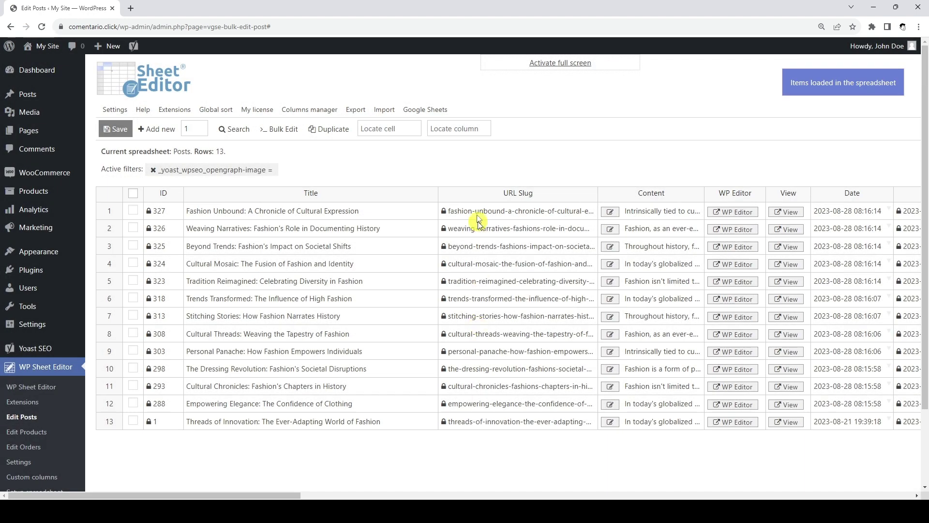
pyautogui.click(465, 128)
pyautogui.write('S')
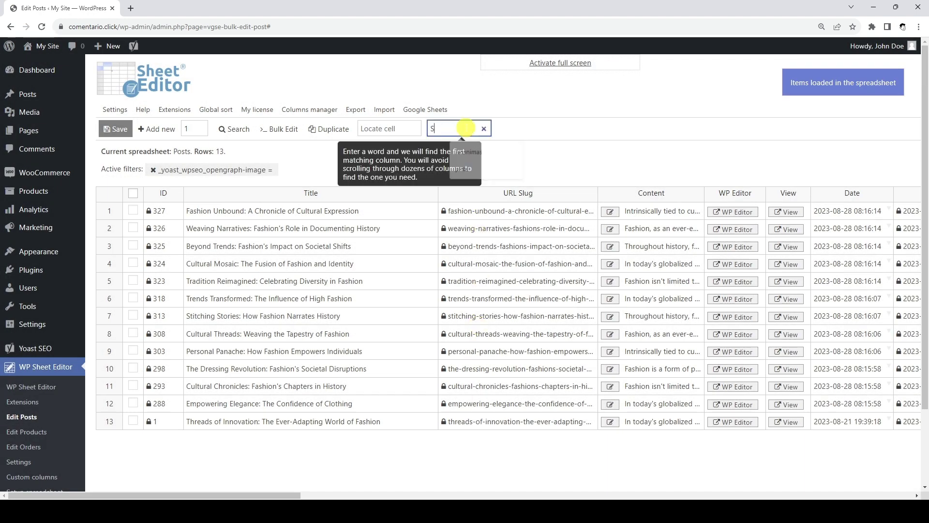
pyautogui.write('EO FB Image')
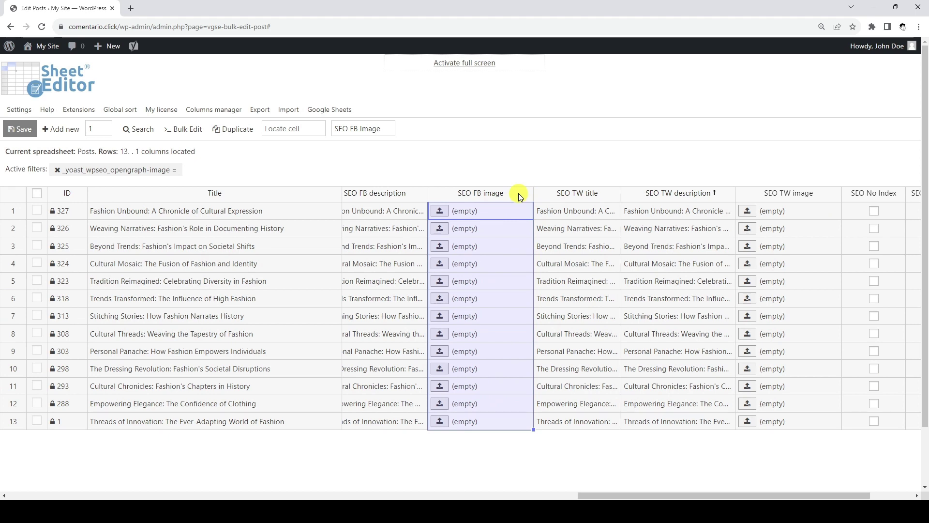
# Set row 1's SEO FB image to an image from the media library
pyautogui.click(830, 190)
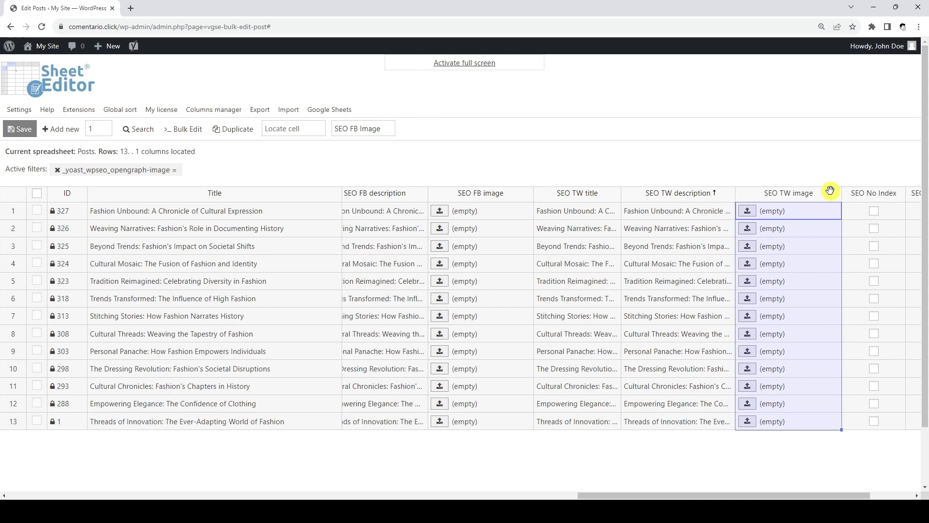
pyautogui.click(441, 213)
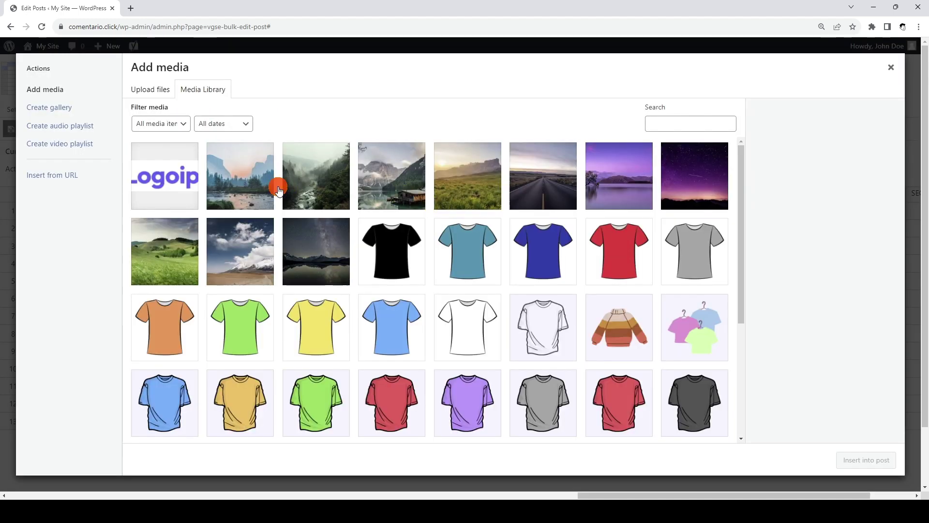
pyautogui.click(286, 187)
pyautogui.click(874, 460)
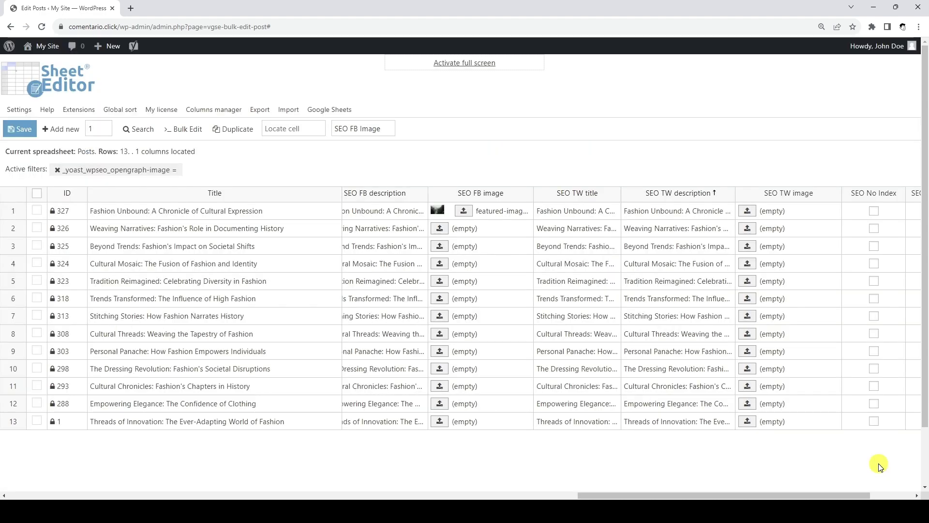
# Give row 2 a landscape SEO FB image, fill it down to row 13, and save
pyautogui.click(440, 229)
pyautogui.click(474, 204)
pyautogui.click(867, 460)
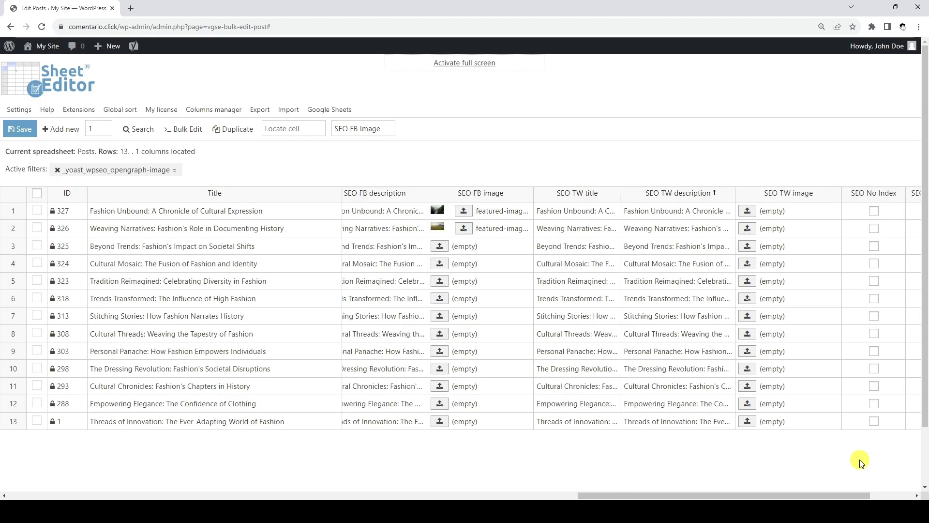
pyautogui.moveTo(533, 236); pyautogui.dragTo(511, 425)
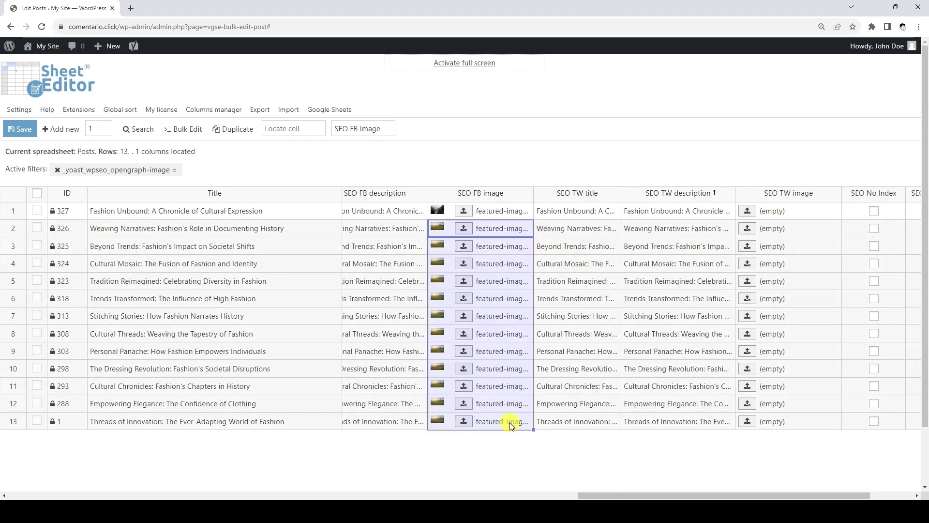
pyautogui.click(22, 128)
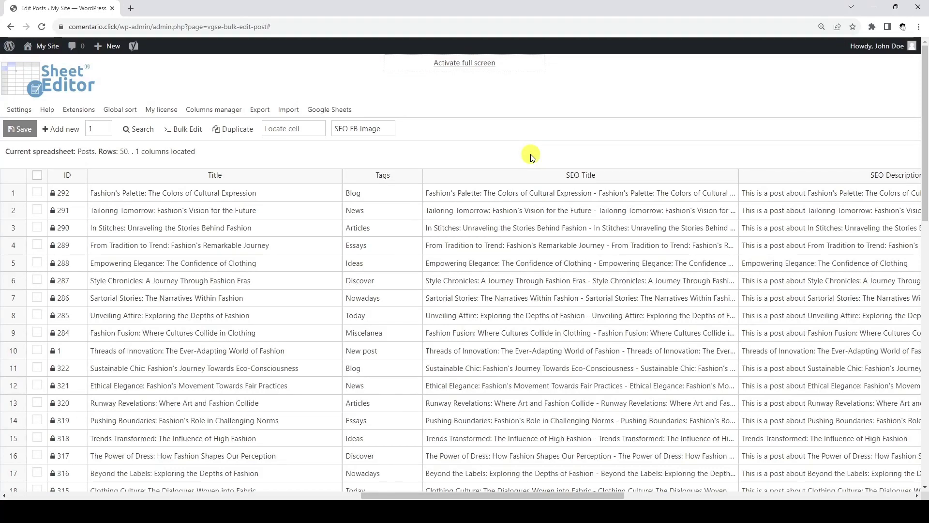
# Filter posts with the advanced filter SEO Title CHARACTER LENGTH > 70
pyautogui.click(145, 130)
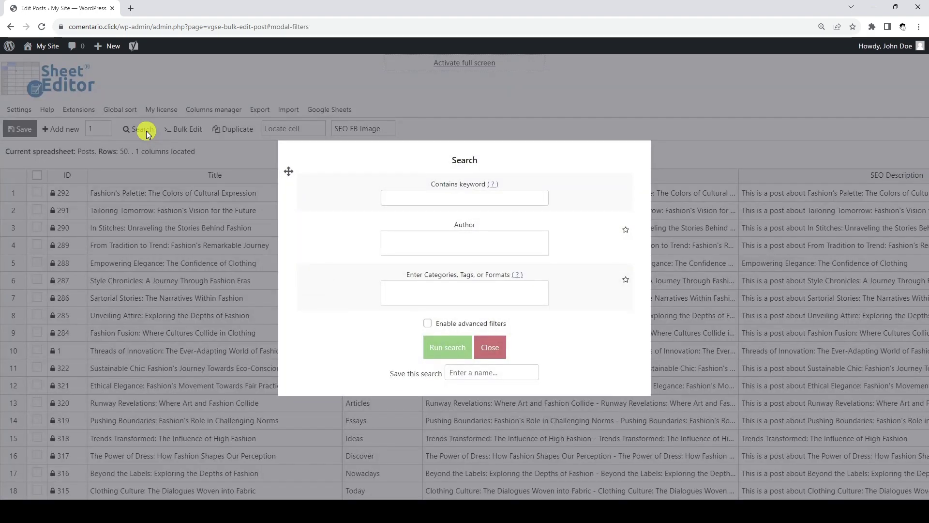
pyautogui.click(427, 323)
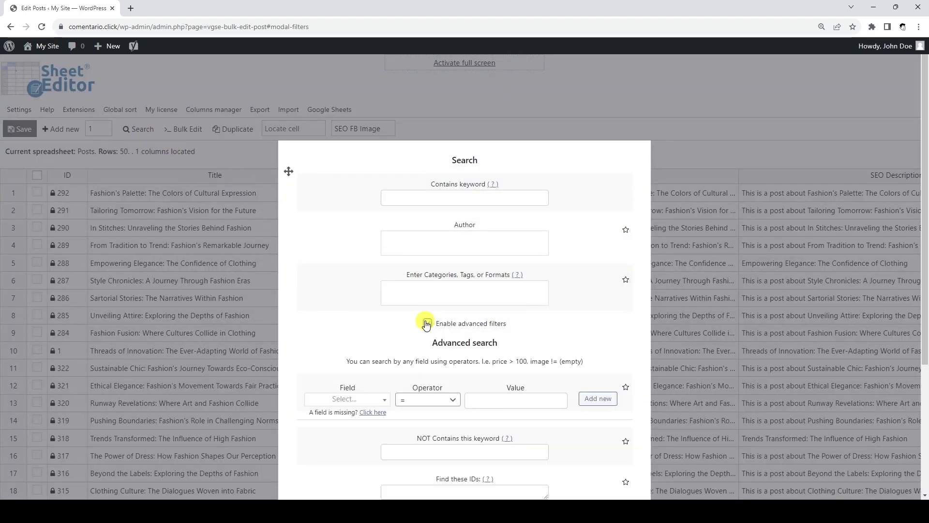
pyautogui.scroll(-4, 423, 323)
pyautogui.click(353, 216)
pyautogui.write('title')
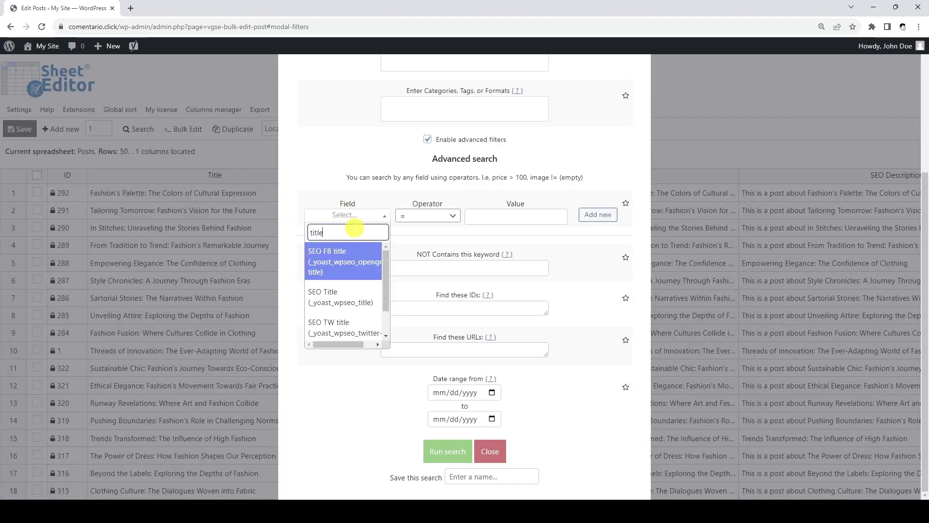
pyautogui.click(353, 295)
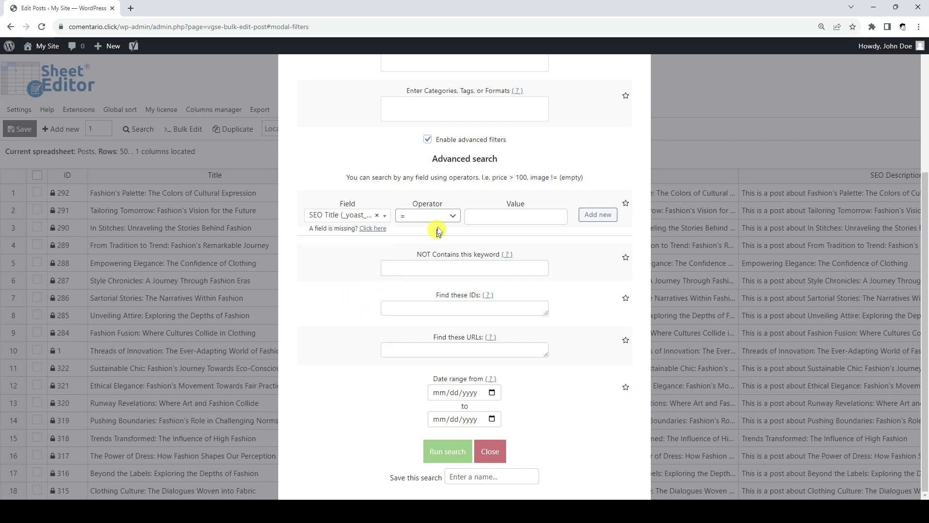
pyautogui.click(442, 215)
pyautogui.click(442, 346)
pyautogui.click(518, 216)
pyautogui.write('70')
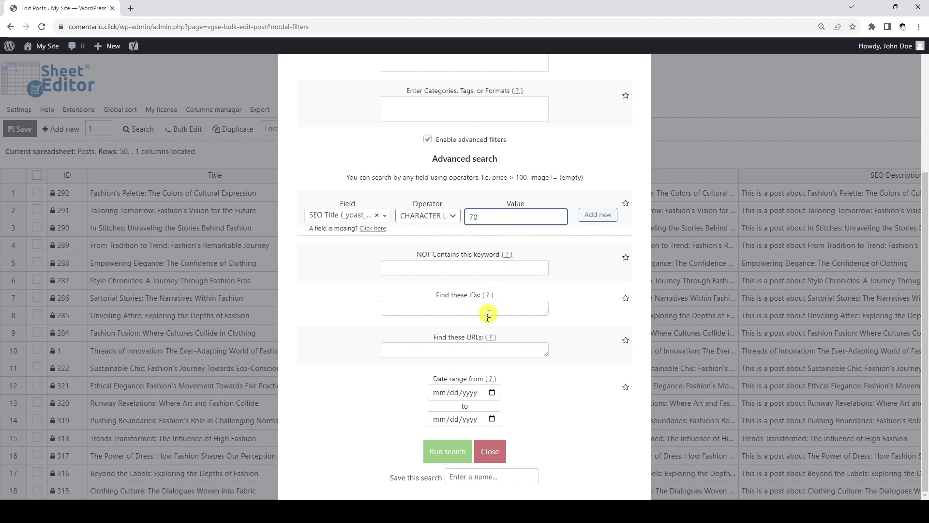
pyautogui.click(462, 447)
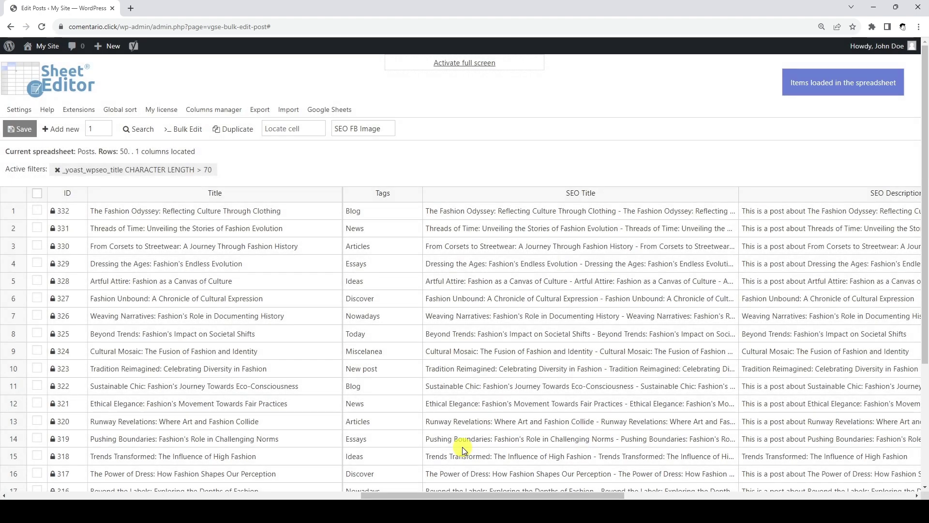
# Delete the duplicated text from row 1's SEO Title and save the sheet
pyautogui.click(527, 210)
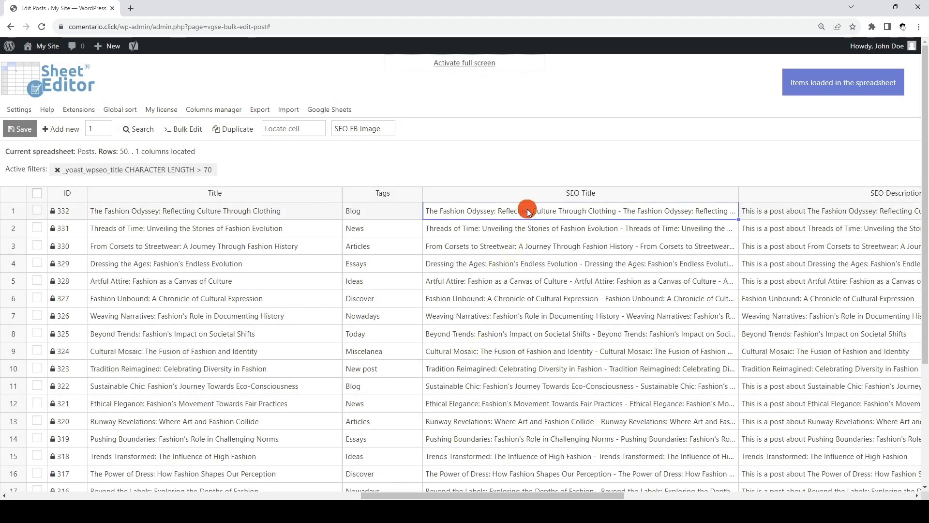
pyautogui.doubleClick(527, 210)
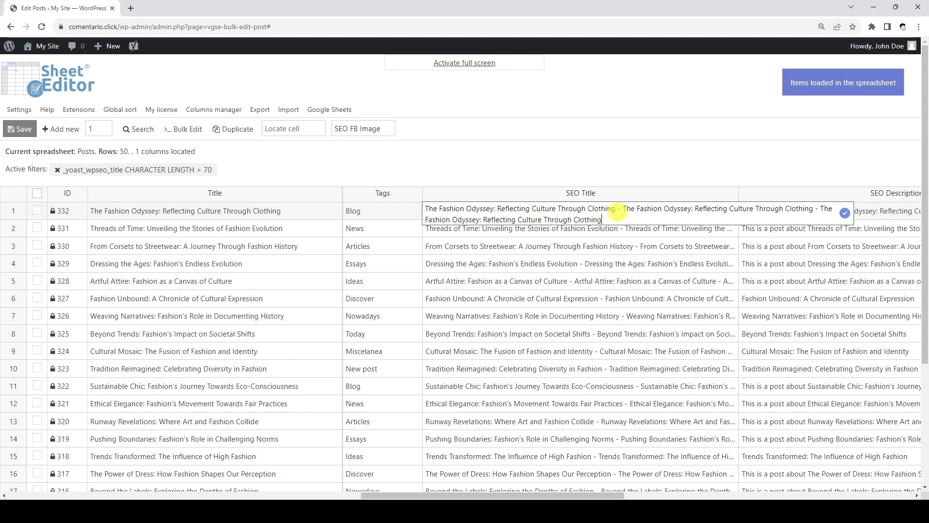
pyautogui.keyDown('shift'); pyautogui.click(617, 210); pyautogui.keyUp('shift')
pyautogui.press('BackSpace')
pyautogui.click(615, 229)
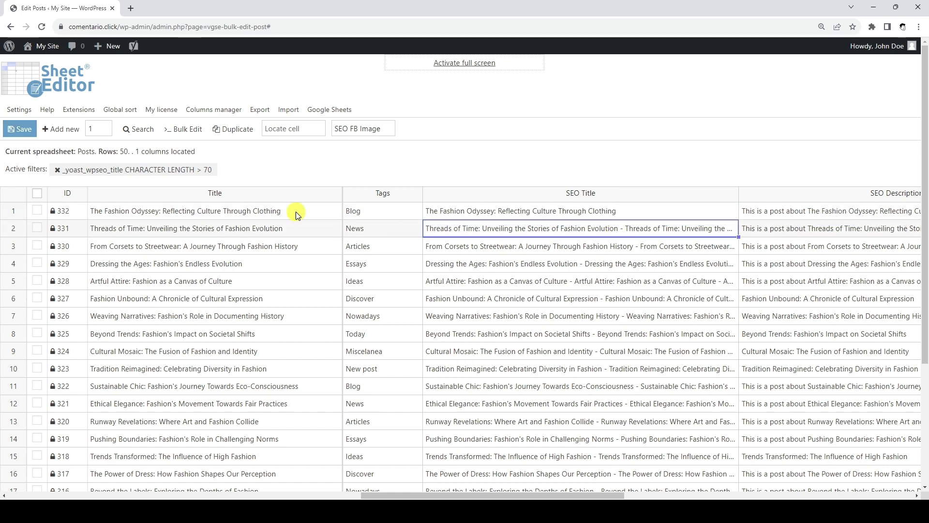
pyautogui.click(26, 128)
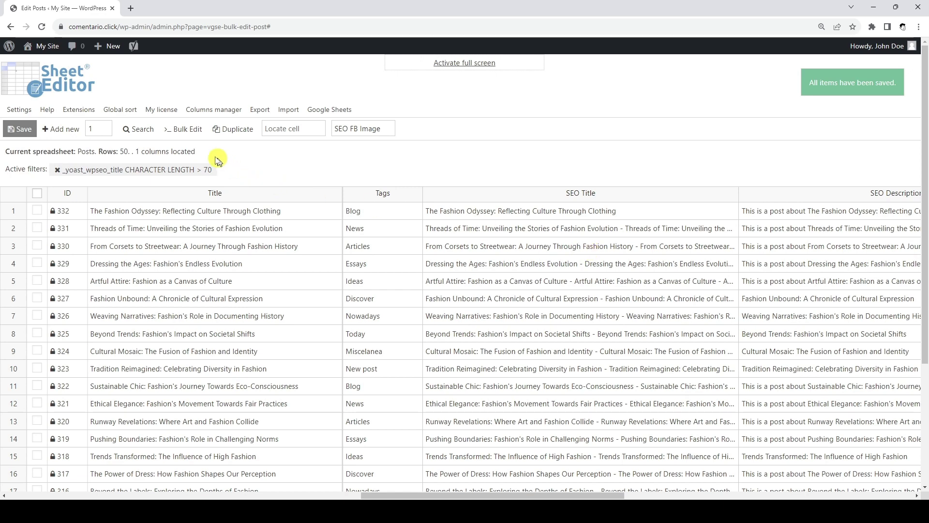
# Set up a bulk edit of the SEO Title field for all rows in the current search
pyautogui.click(183, 130)
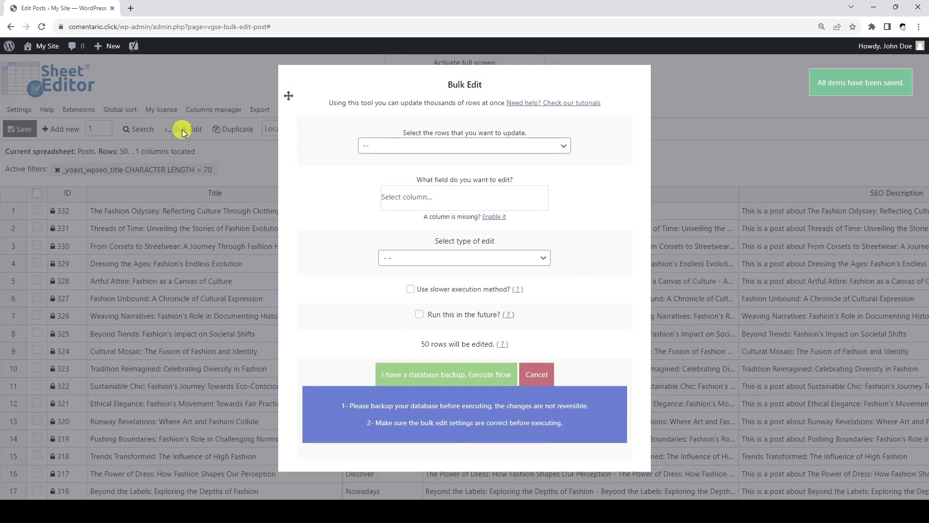
pyautogui.click(473, 152)
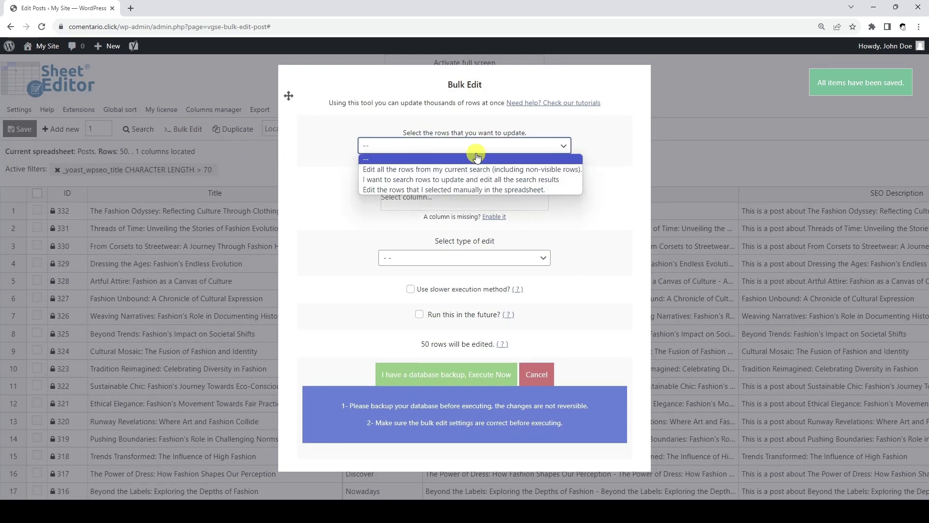
pyautogui.click(473, 166)
pyautogui.click(456, 191)
pyautogui.write('SEO')
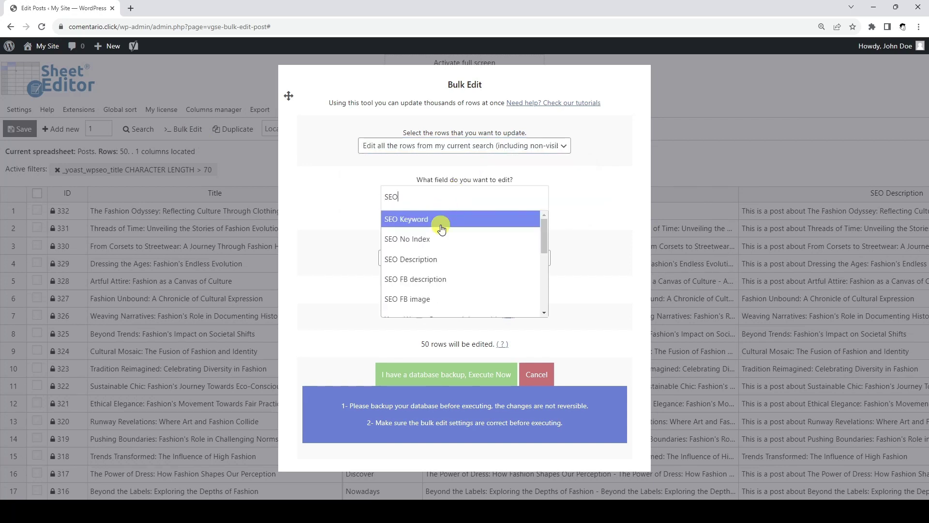
pyautogui.scroll(-3, 442, 229)
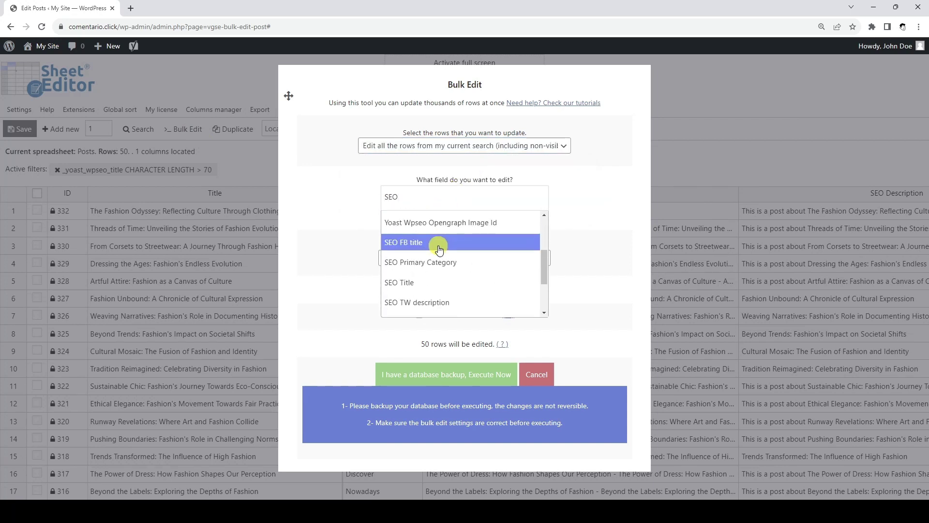
pyautogui.scroll(-1, 442, 234)
pyautogui.click(442, 234)
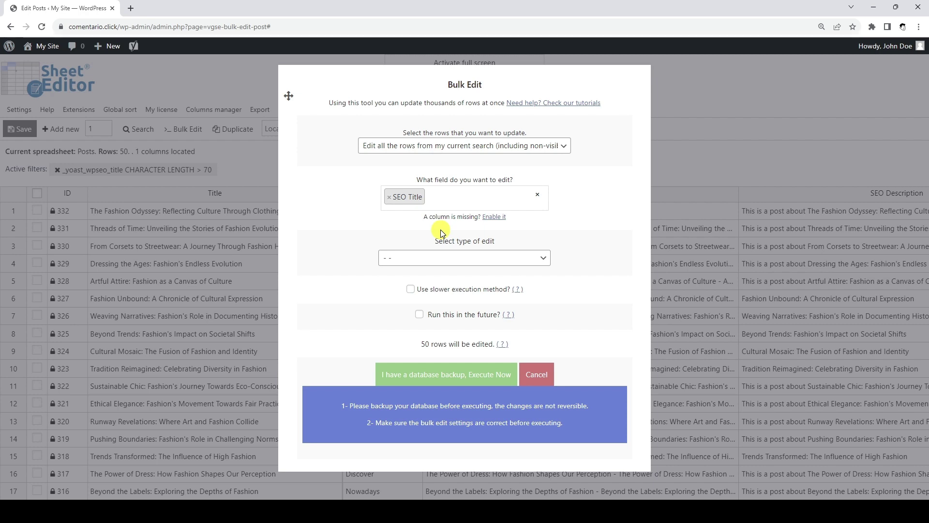
# Copy each post's Title into its SEO Title and execute the bulk edit
pyautogui.click(468, 261)
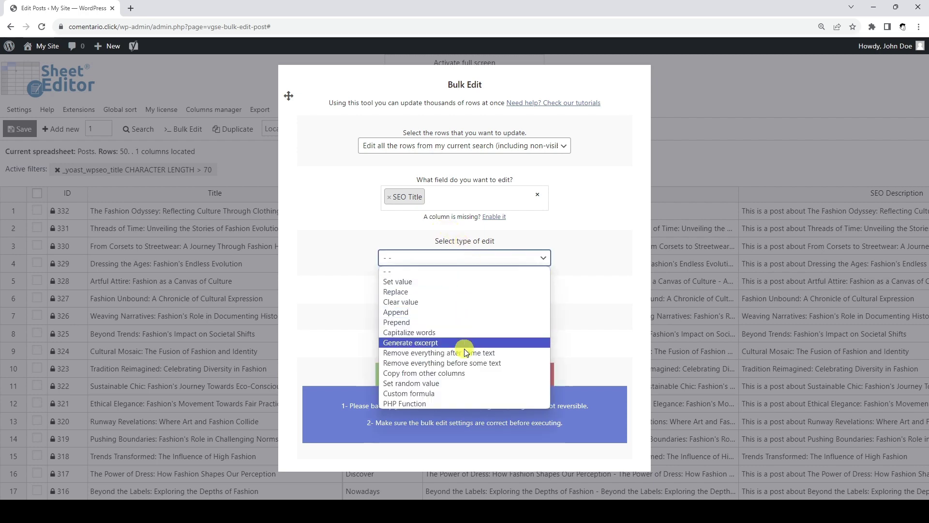
pyautogui.click(468, 373)
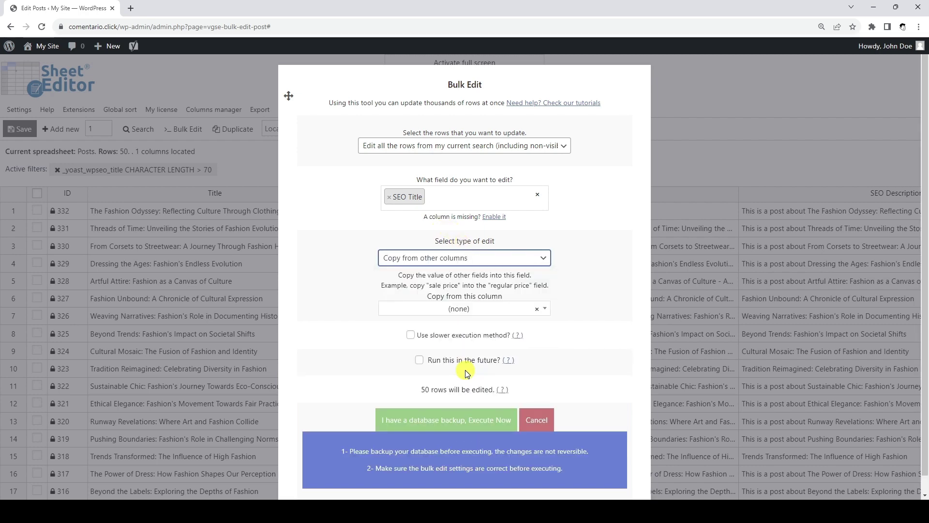
pyautogui.click(472, 313)
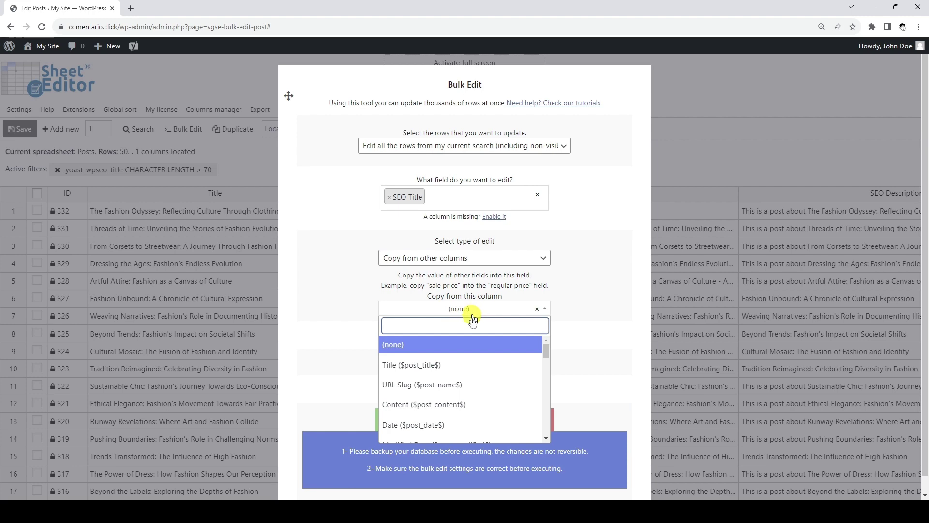
pyautogui.click(464, 366)
pyautogui.click(469, 416)
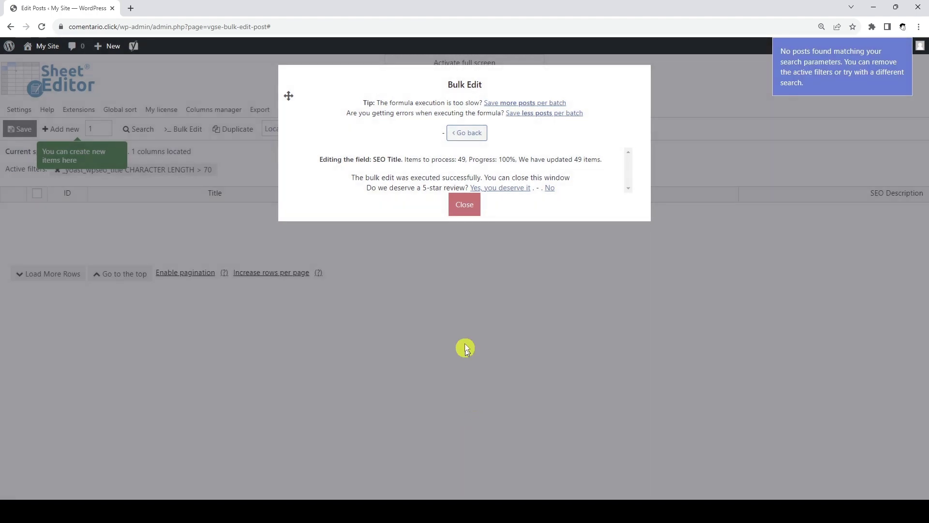
pyautogui.click(461, 206)
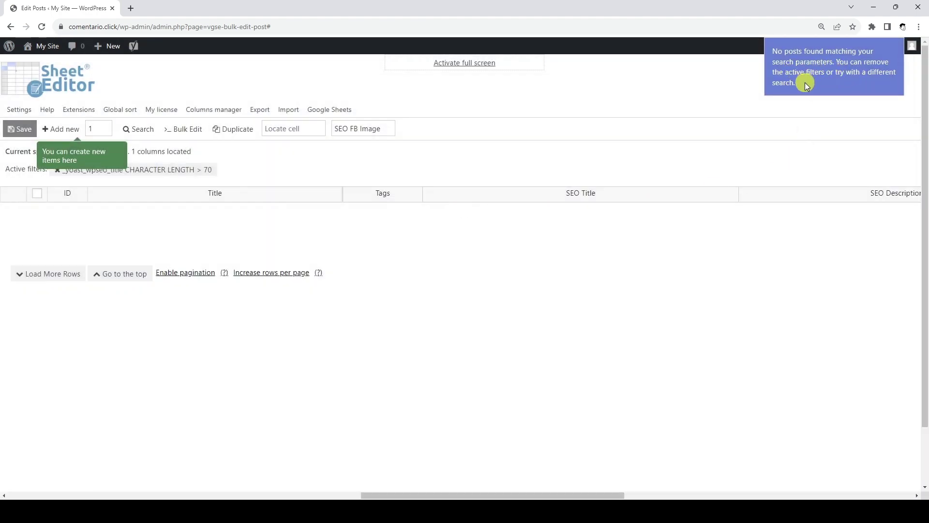
# Remove the '_yoast_wpseo_title CHARACTER LENGTH > 70' filter
pyautogui.click(169, 172)
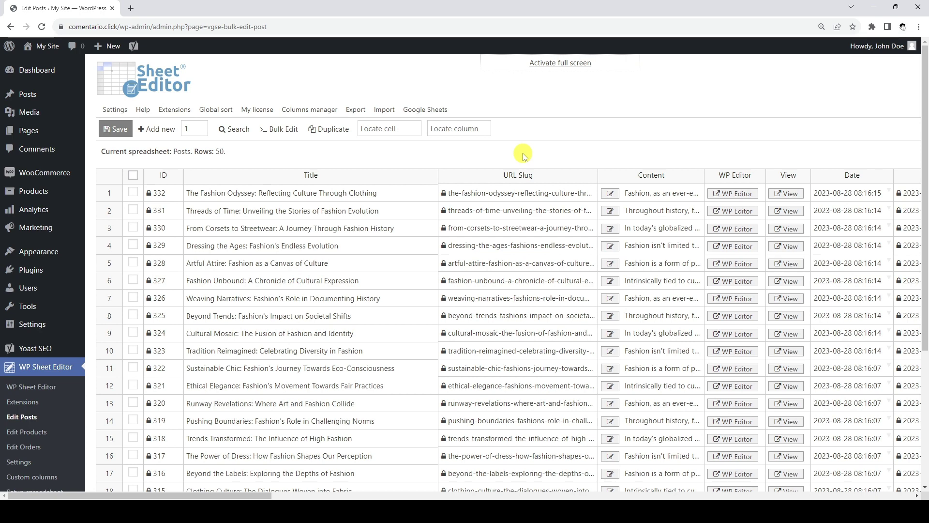
# Filter posts with the advanced filter SEO Description CHARACTER LENGTH > 135
pyautogui.click(236, 130)
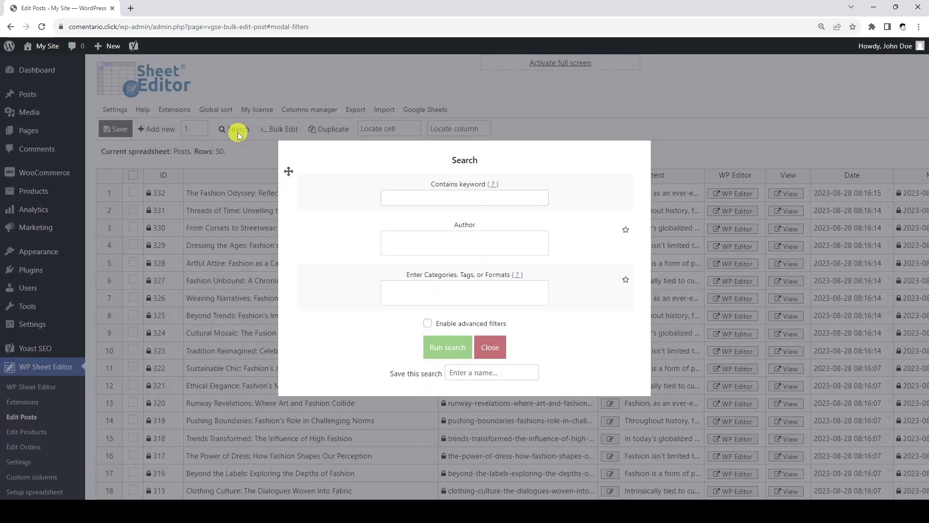
pyautogui.click(428, 322)
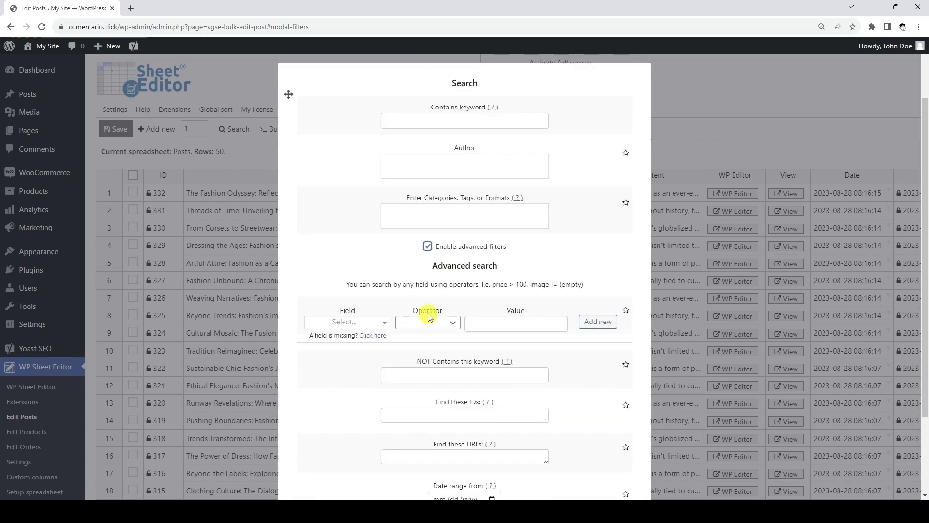
pyautogui.click(365, 216)
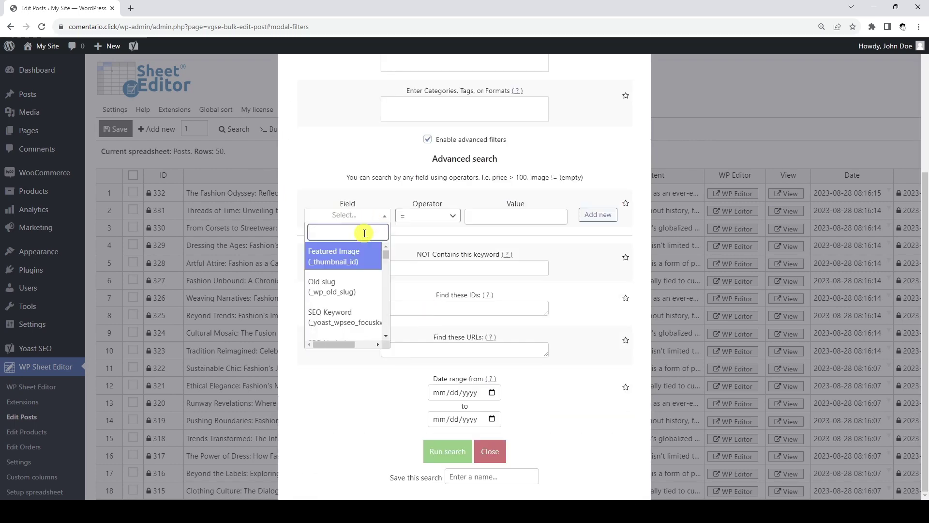
pyautogui.write('seo')
pyautogui.click(354, 334)
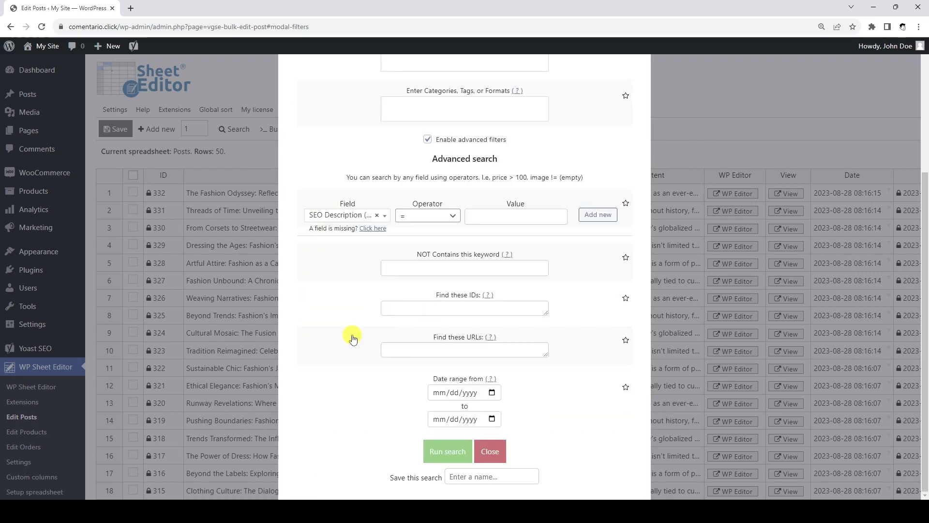
pyautogui.click(437, 215)
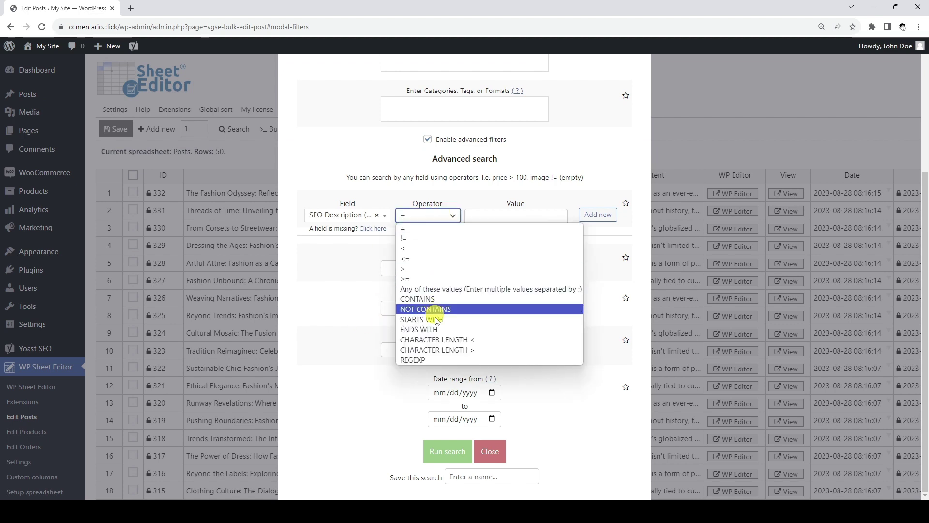
pyautogui.click(437, 349)
pyautogui.click(485, 216)
pyautogui.write('135')
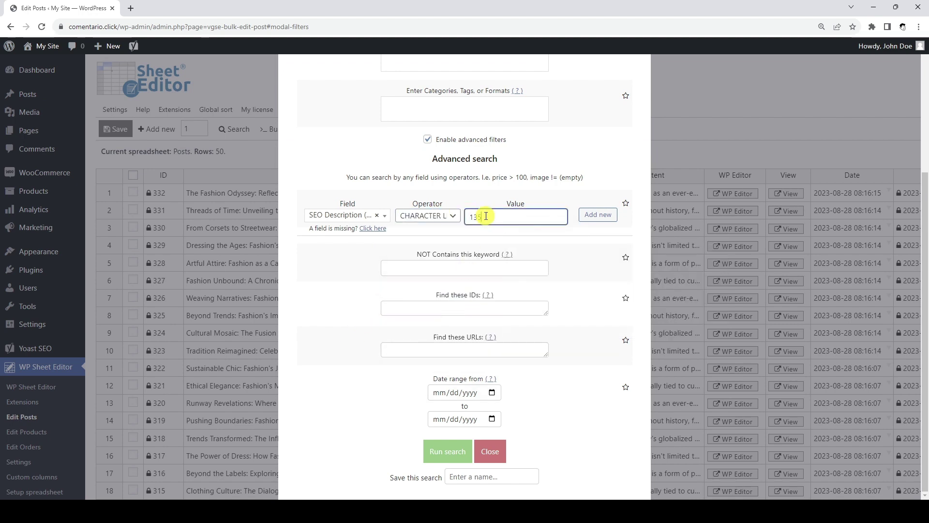
pyautogui.click(448, 447)
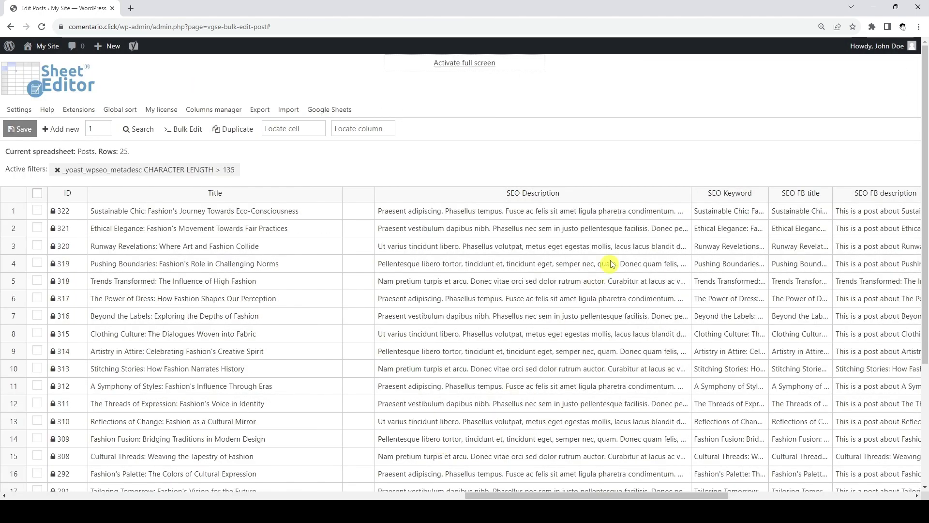
# Trim row 1's SEO Description to end at 'condimentum.' and save
pyautogui.doubleClick(632, 212)
pyautogui.moveTo(677, 208); pyautogui.dragTo(670, 234)
pyautogui.press('BackSpace')
pyautogui.press('Return')
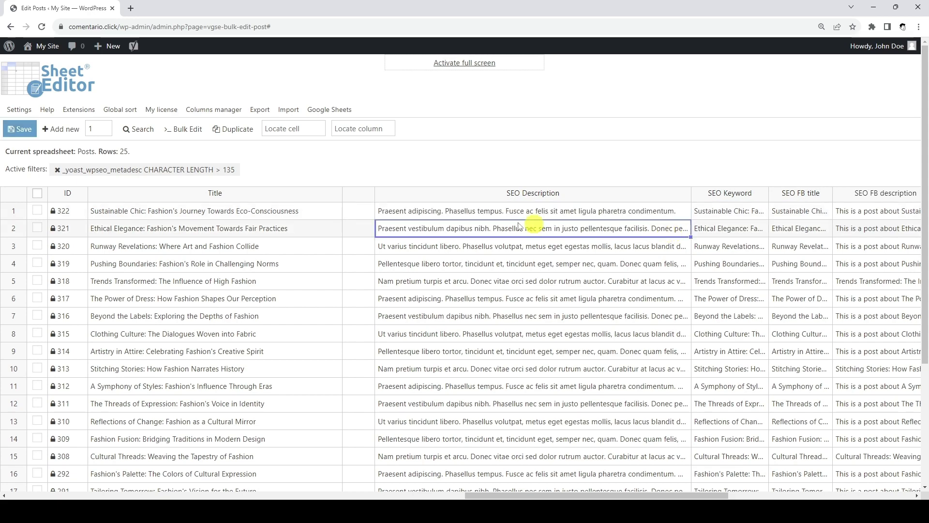
pyautogui.click(27, 130)
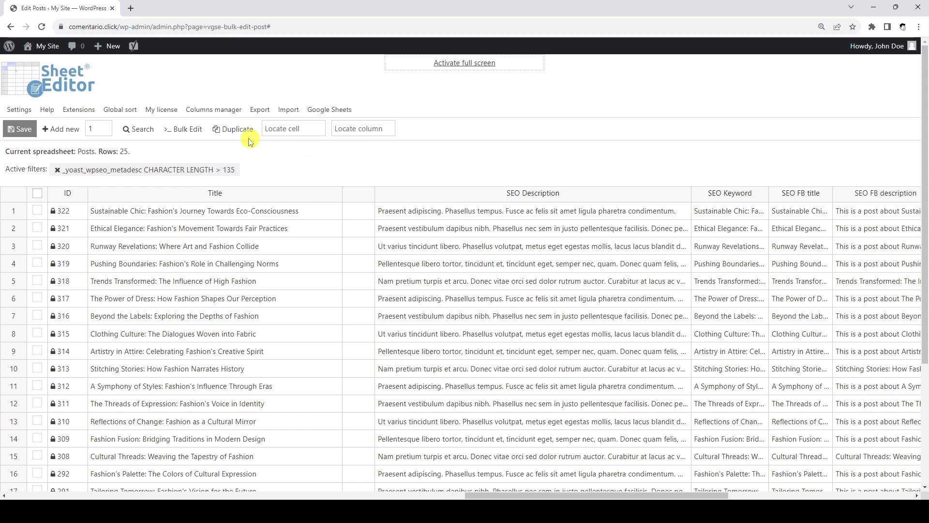
# Set up a bulk edit of the SEO Description field for all rows in the current search
pyautogui.click(189, 130)
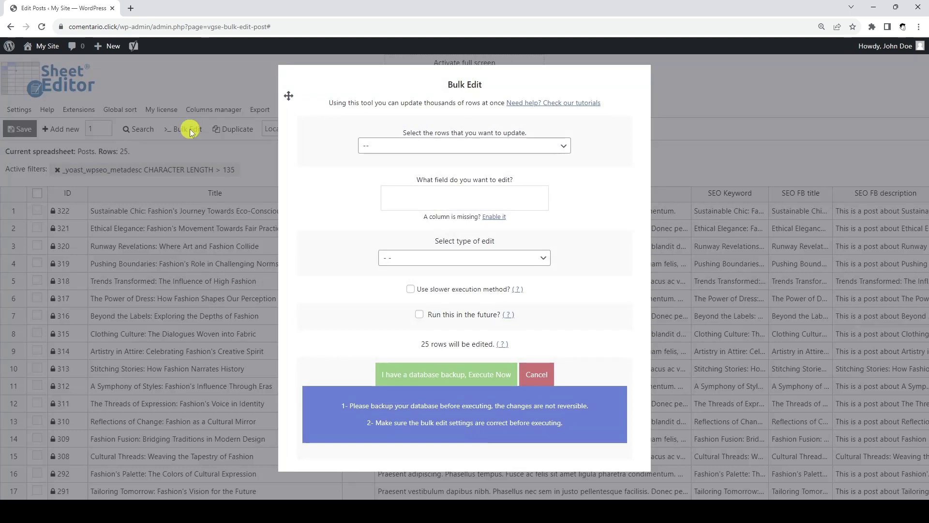
pyautogui.click(437, 147)
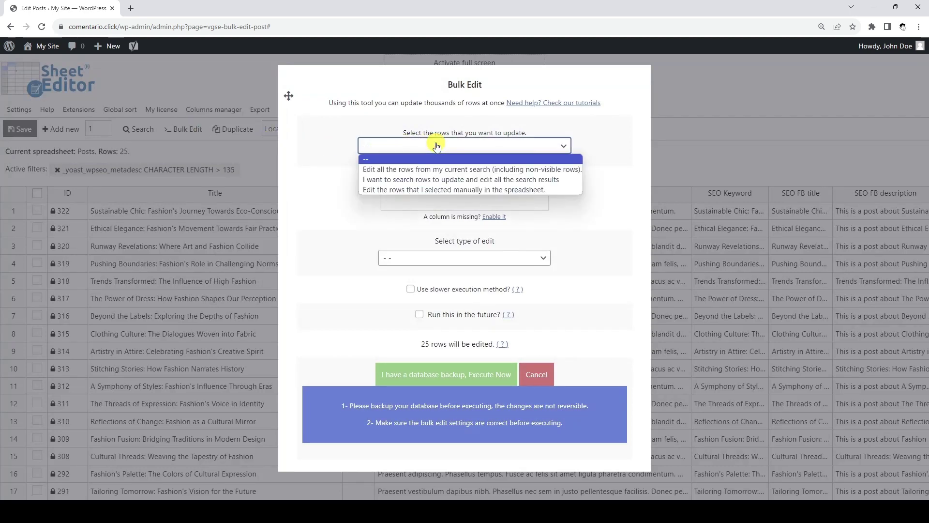
pyautogui.click(451, 169)
pyautogui.click(451, 198)
pyautogui.write('SEO desc')
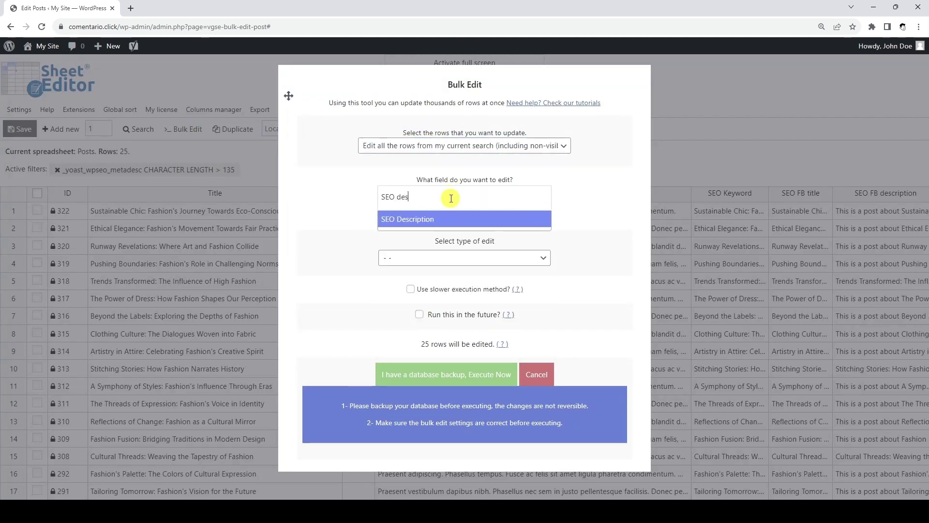
pyautogui.click(453, 214)
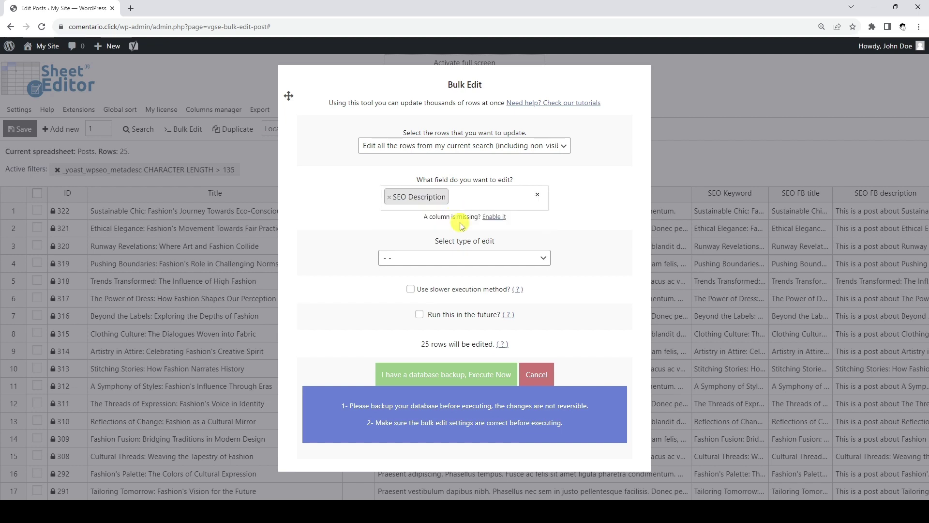
# Copy each post's Excerpt into its SEO Description and execute the bulk edit
pyautogui.click(468, 258)
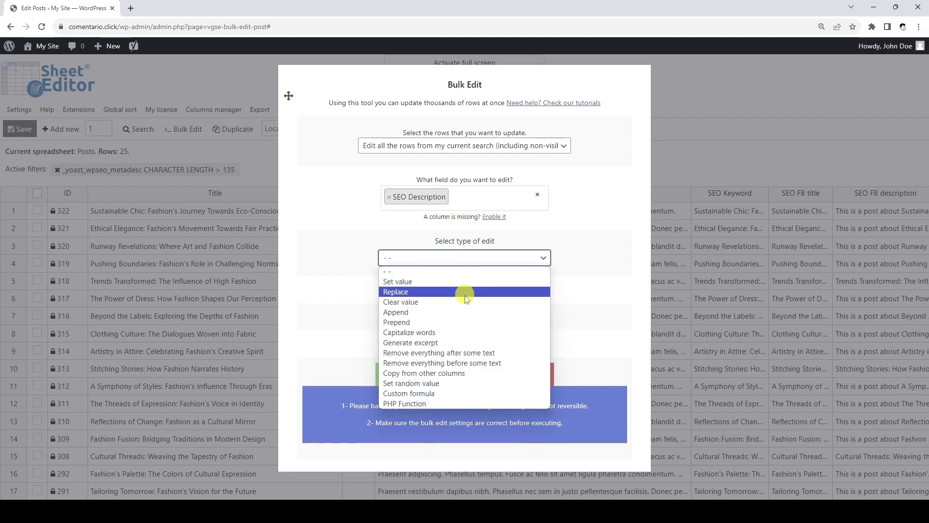
pyautogui.click(469, 373)
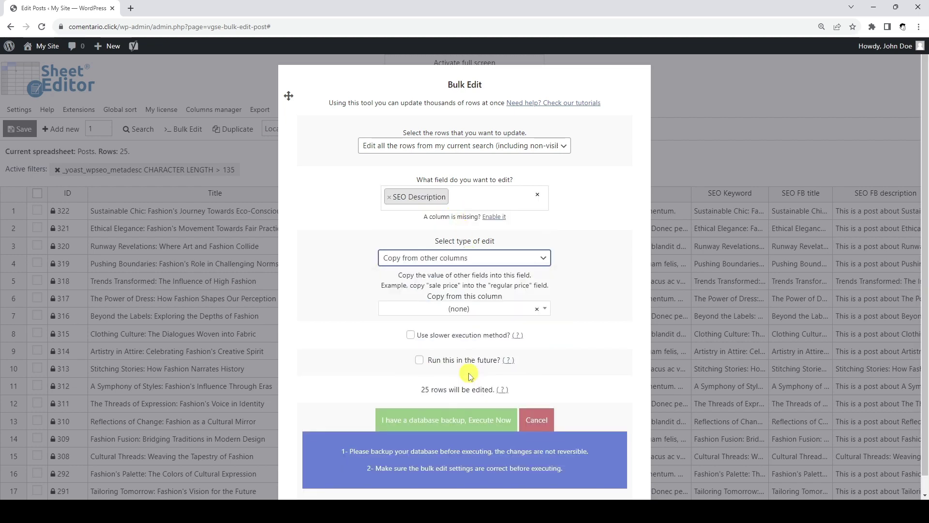
pyautogui.click(484, 314)
pyautogui.write('exc')
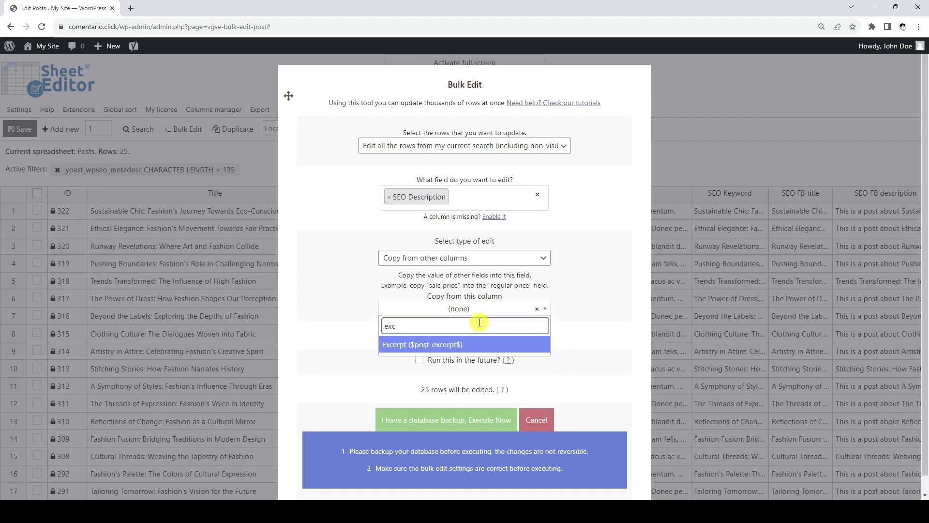
pyautogui.click(475, 344)
pyautogui.click(455, 423)
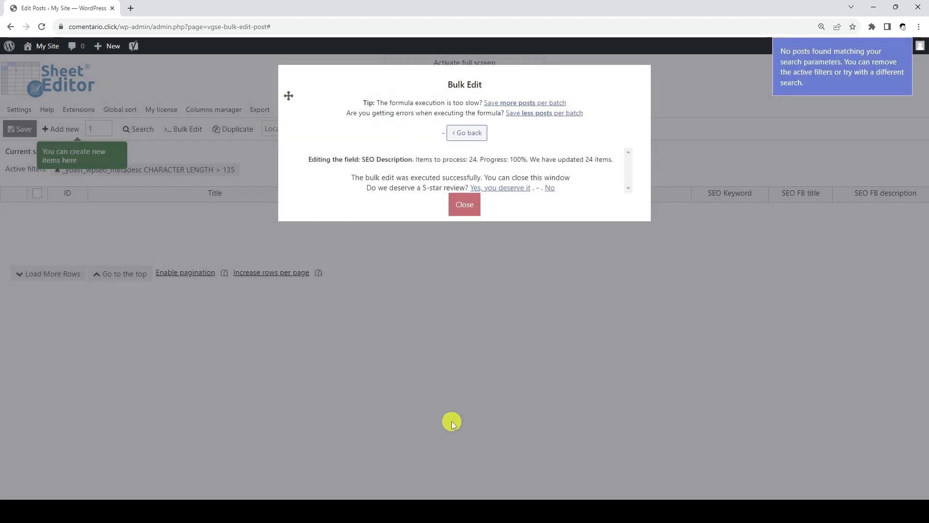
pyautogui.click(465, 204)
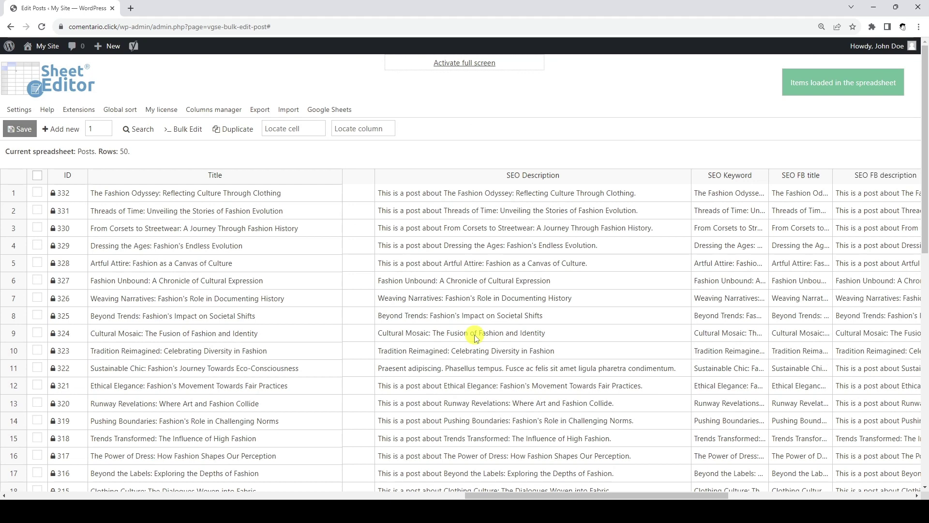
# Start a Set value bulk edit with 'This is a great article about', then cancel it
pyautogui.click(303, 178)
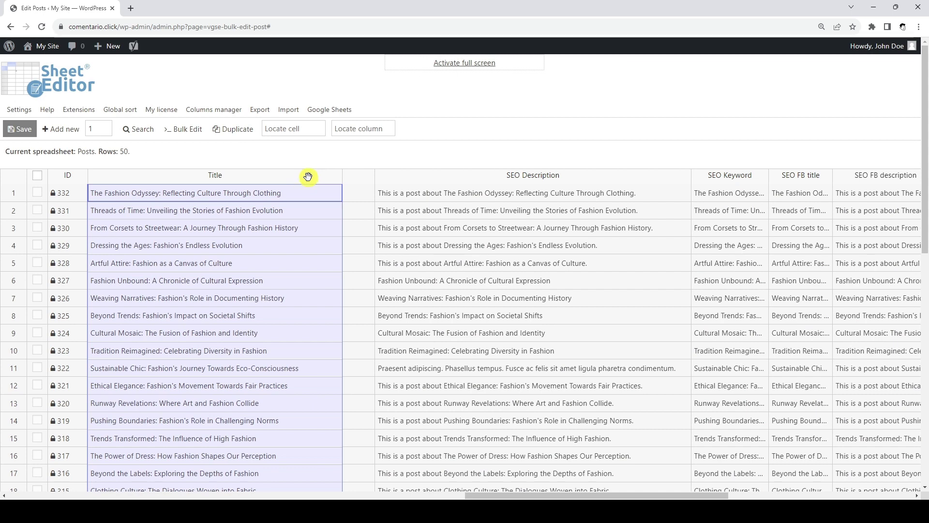
pyautogui.click(175, 130)
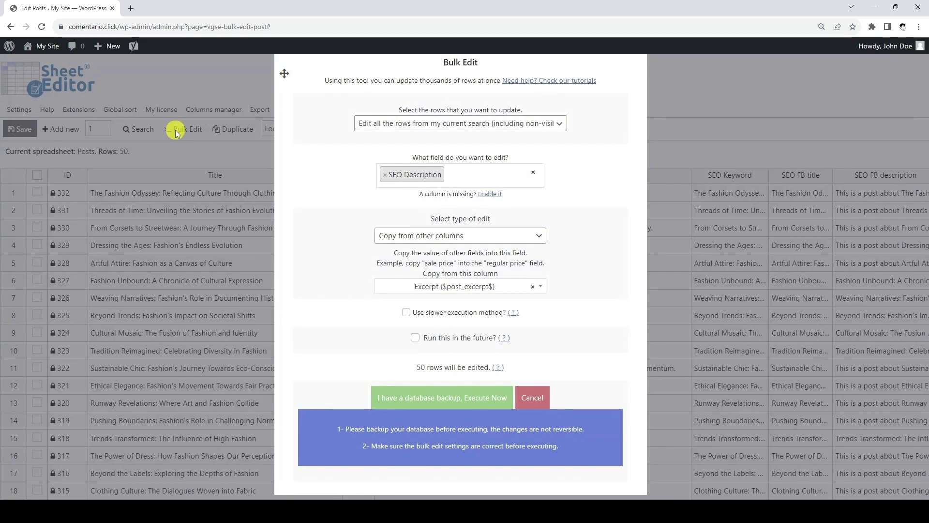
pyautogui.click(449, 236)
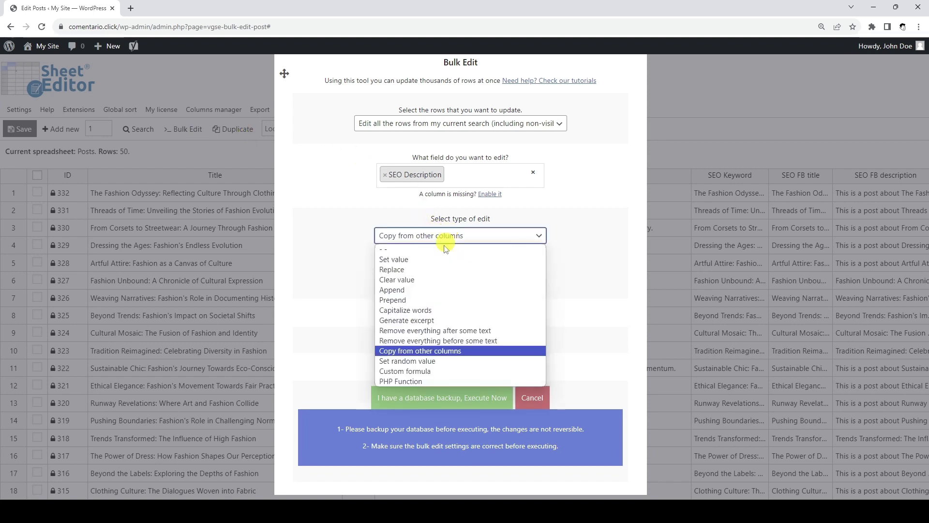
pyautogui.click(441, 256)
pyautogui.click(443, 271)
pyautogui.write('This is a great article about')
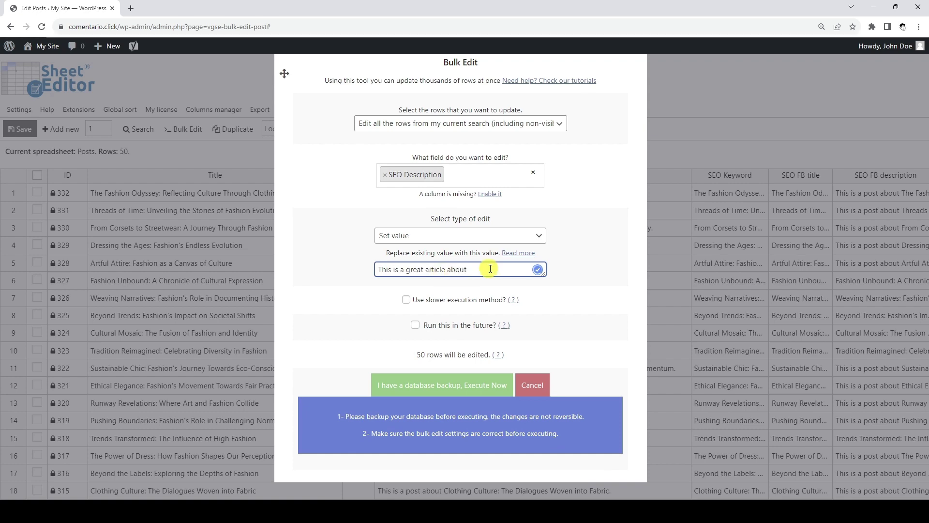
pyautogui.click(533, 385)
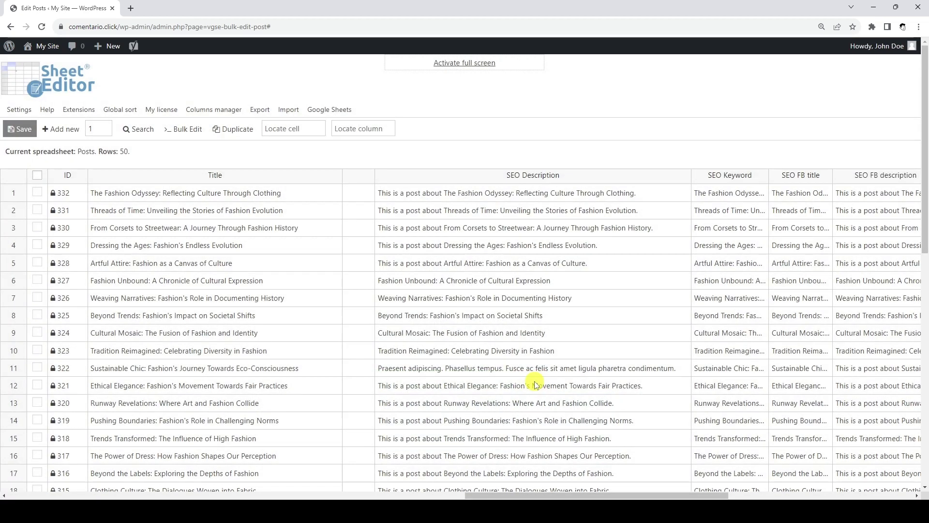
# Copy the Title column's key $post_title$ from its column options
pyautogui.rightClick(216, 177)
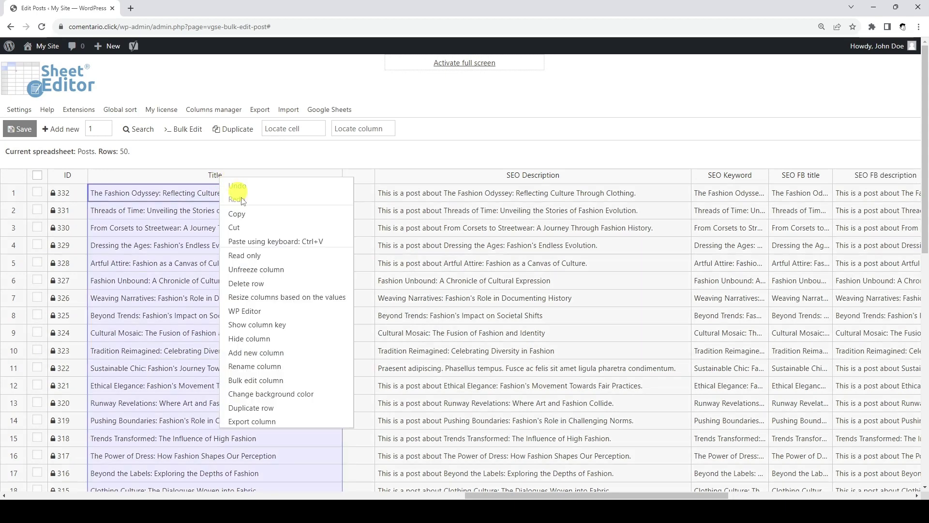
pyautogui.click(283, 325)
pyautogui.moveTo(448, 73); pyautogui.dragTo(415, 73)
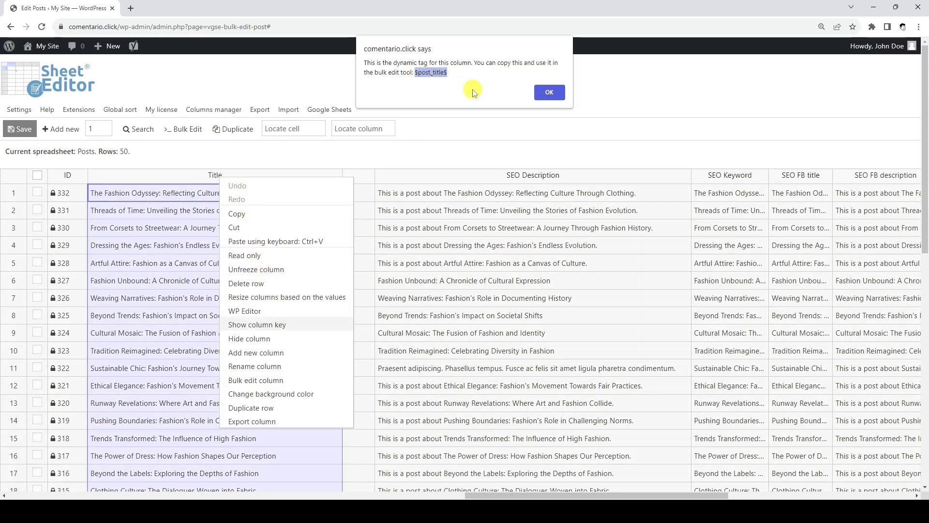
pyautogui.click(543, 93)
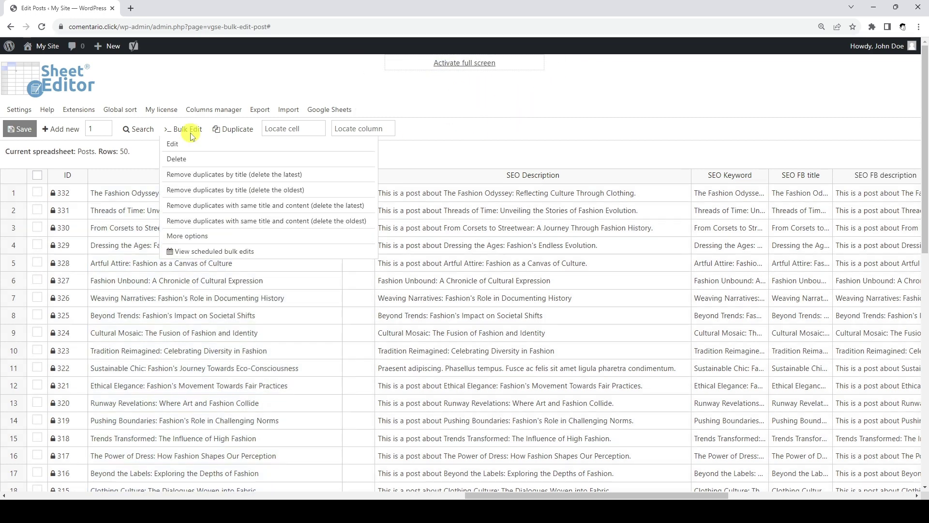
# Bulk-set the SEO Description to 'This is a great article about $post_title$' for all 50 posts
pyautogui.click(186, 130)
pyautogui.click(510, 277)
pyautogui.hotkey('ctrl', 'v')
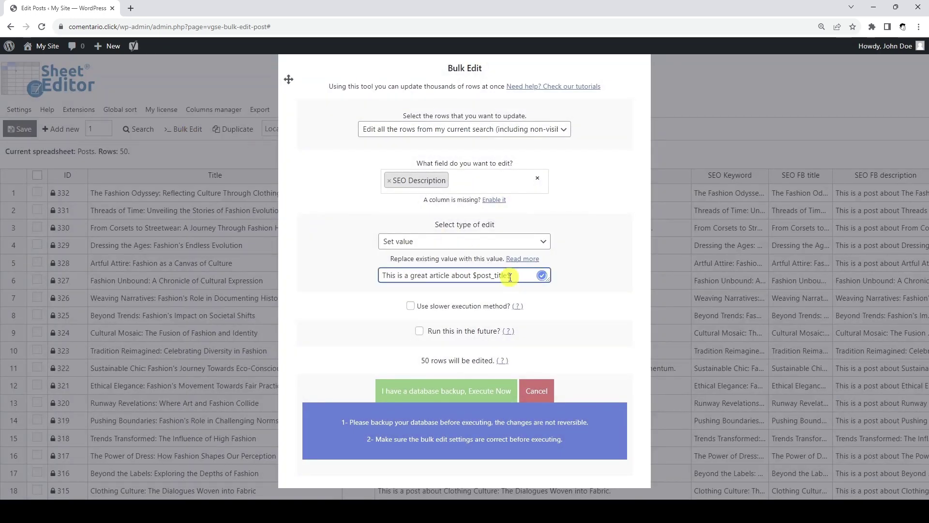
pyautogui.click(458, 391)
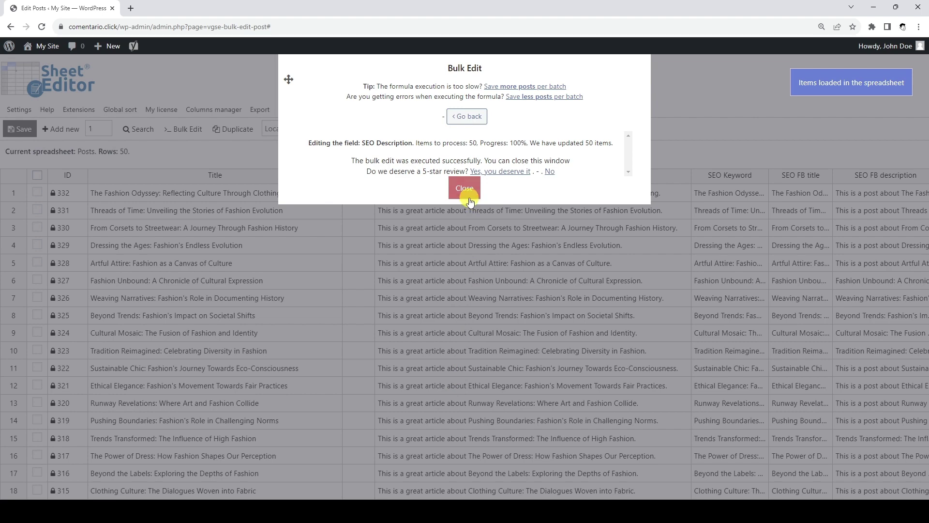
pyautogui.click(465, 193)
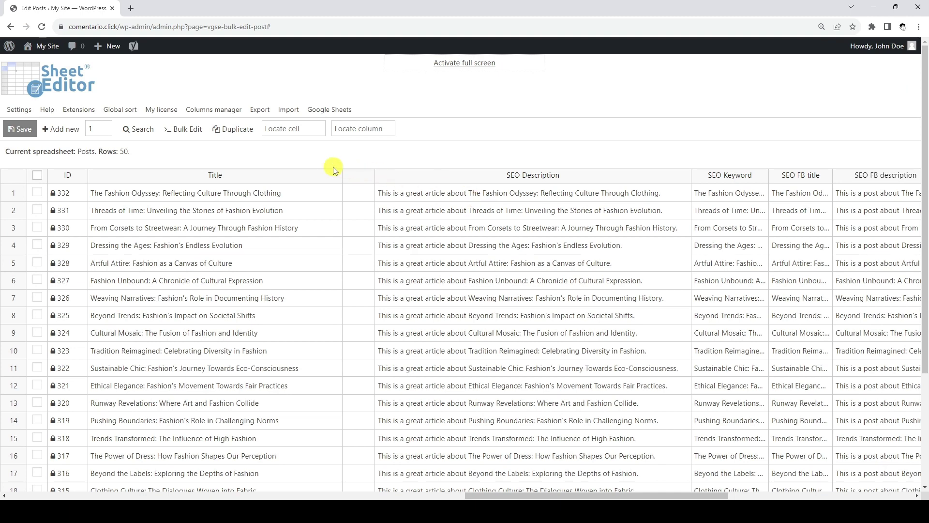
# Search for posts whose SEO Description character length is greater than 135
pyautogui.click(140, 131)
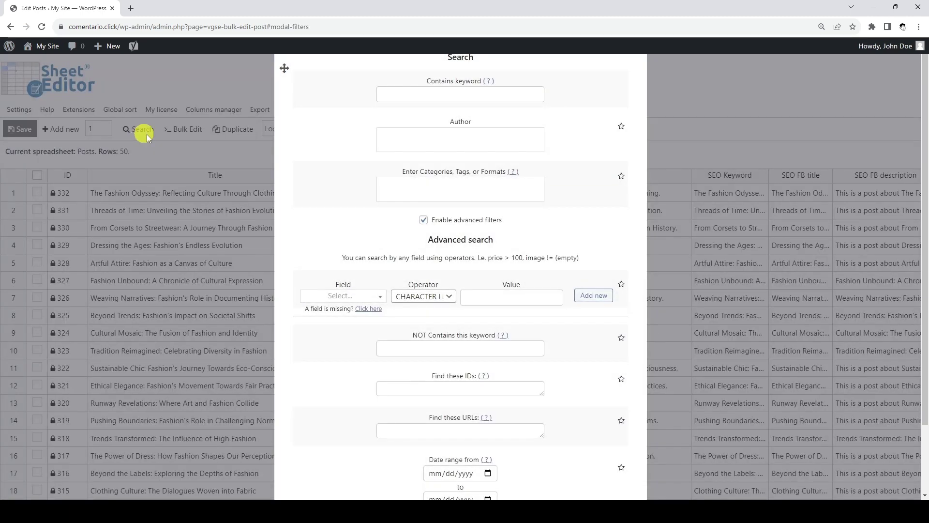
pyautogui.click(345, 296)
pyautogui.click(342, 312)
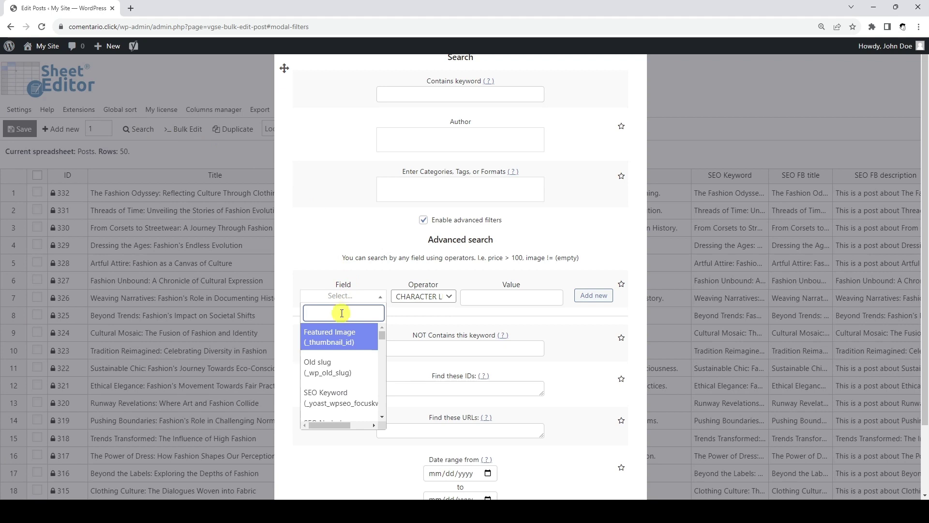
pyautogui.write('desc')
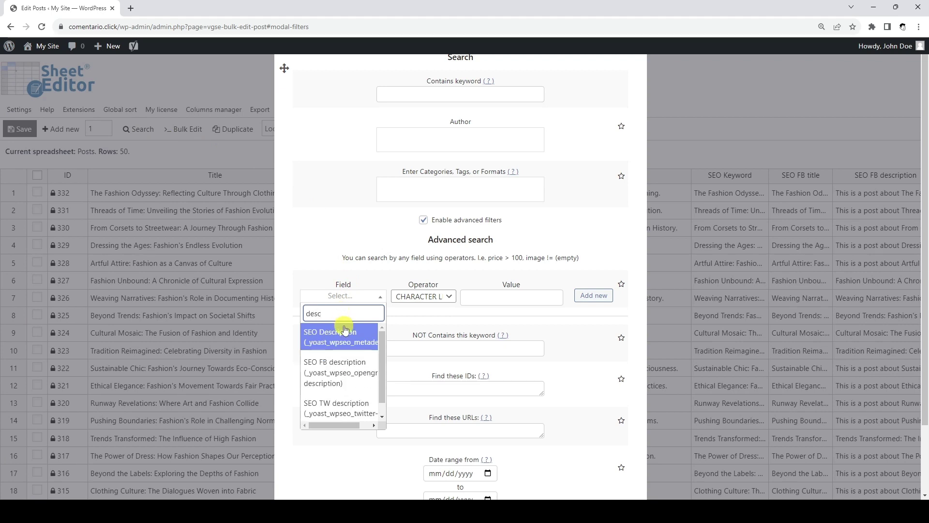
pyautogui.click(341, 335)
pyautogui.click(516, 297)
pyautogui.write('135')
pyautogui.scroll(-2, 515, 297)
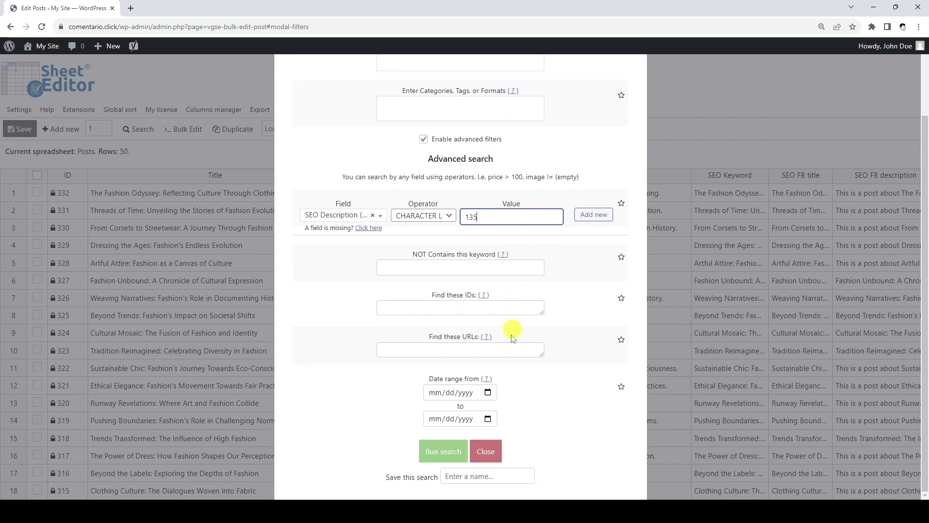
pyautogui.click(444, 449)
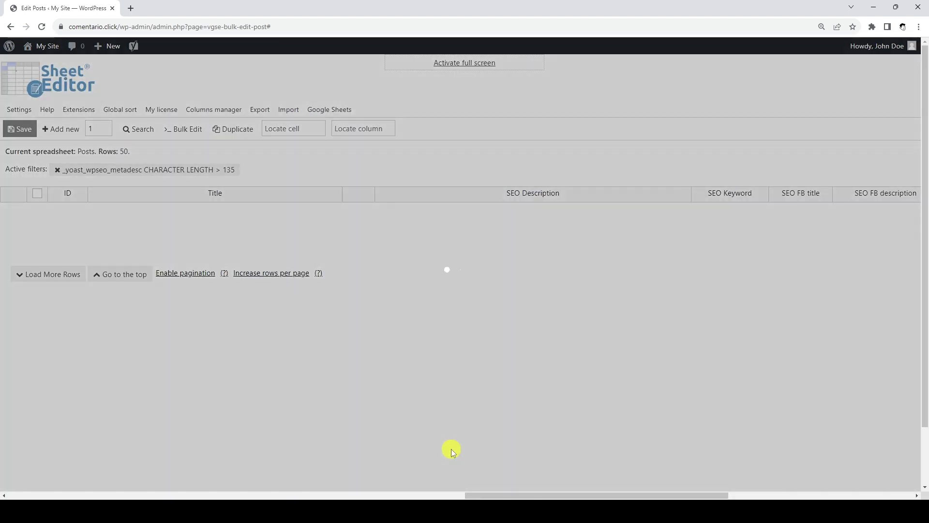